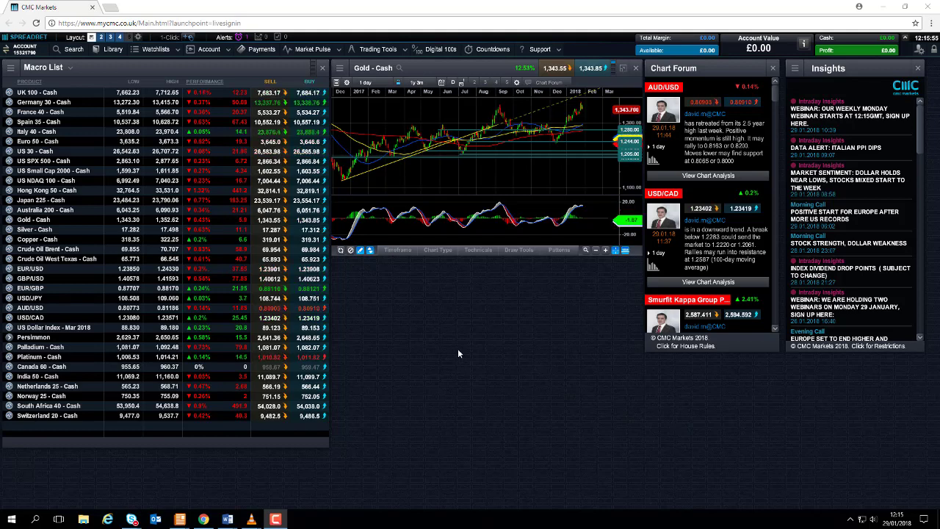
Open the Market Calendar from the Market Pulse menu to see Monday 29 January's announcements
click(310, 55)
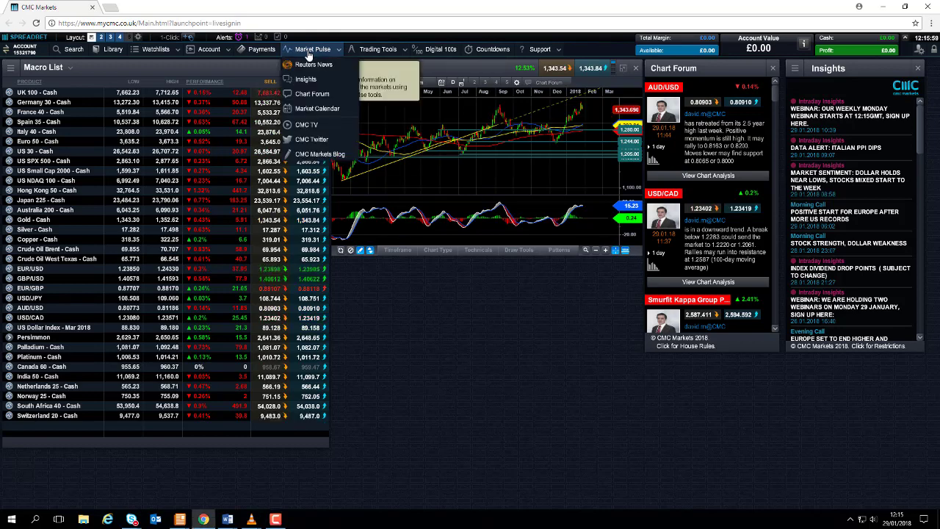
click(323, 112)
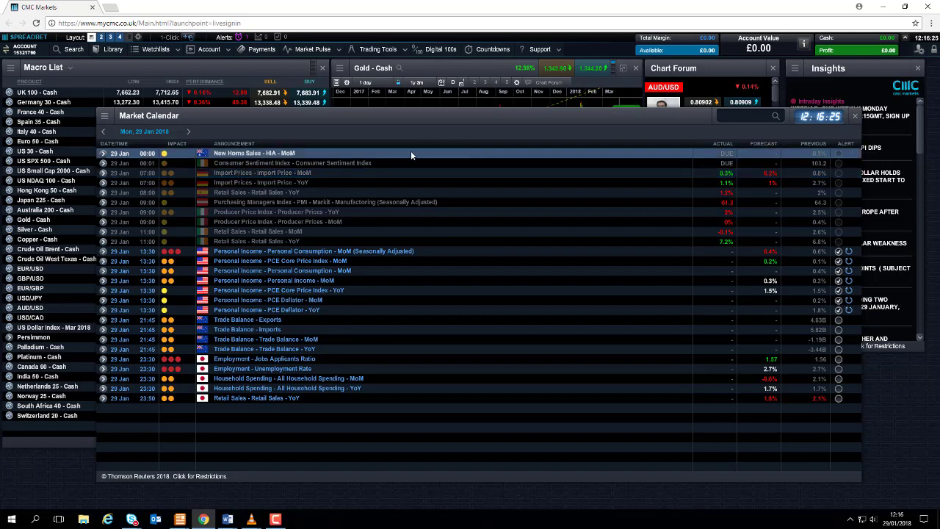
Advance the calendar to Tuesday 30 Jan 2018 and scroll through its announcements
click(189, 132)
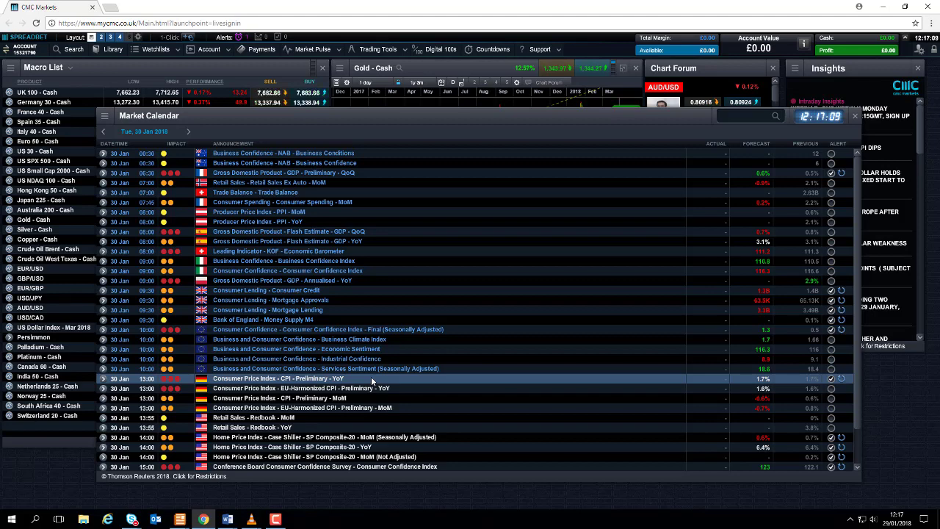
scroll(372, 380, down, 1)
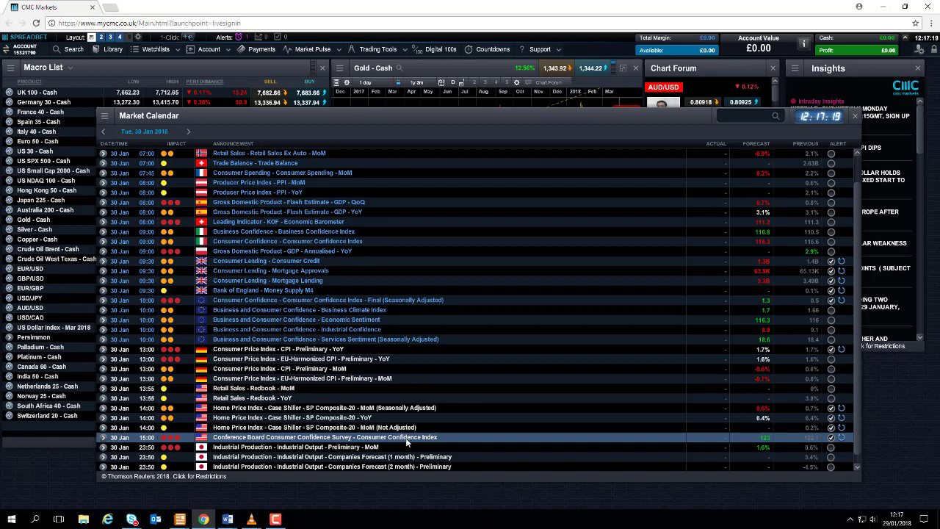
Advance the calendar one day to Wednesday 31 Jan 2018
click(188, 133)
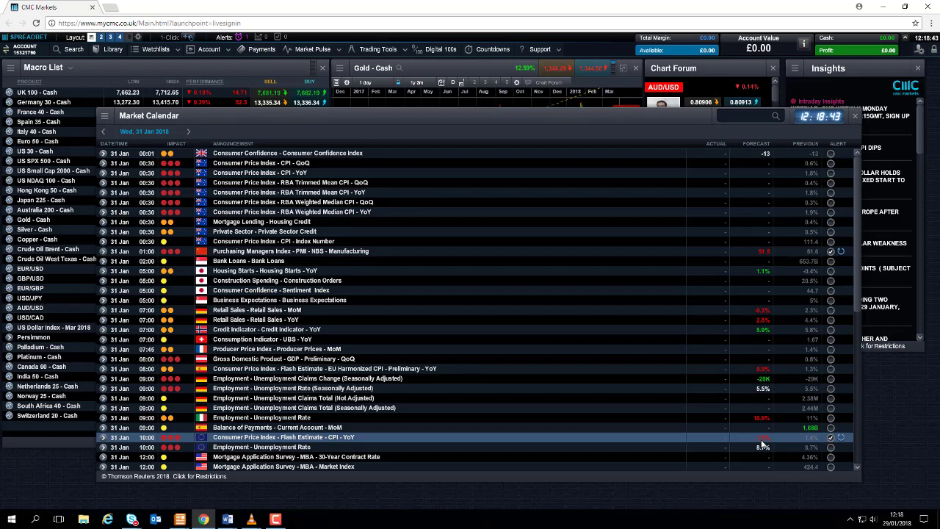
Scroll through the remaining 31 Jan announcements, then advance to Thursday 1 Feb 2018
scroll(500, 401, down, 2)
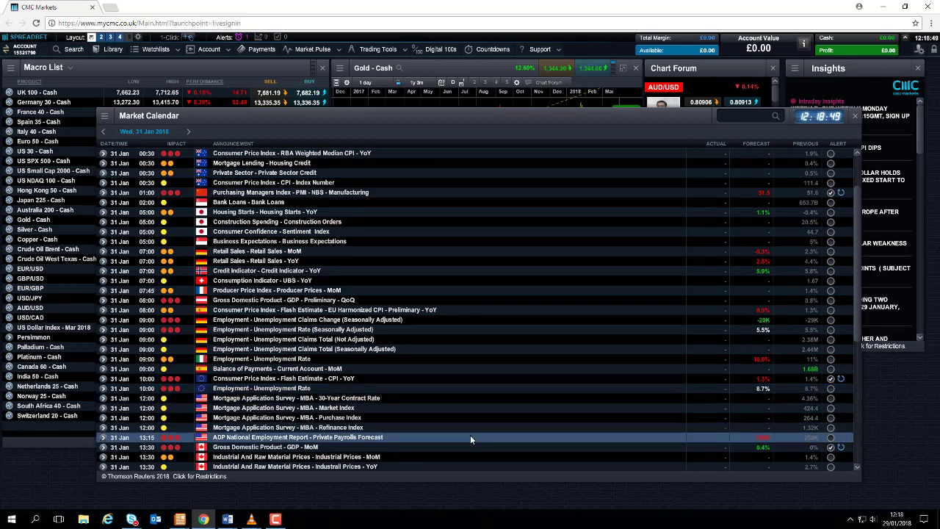
scroll(470, 430, down, 2)
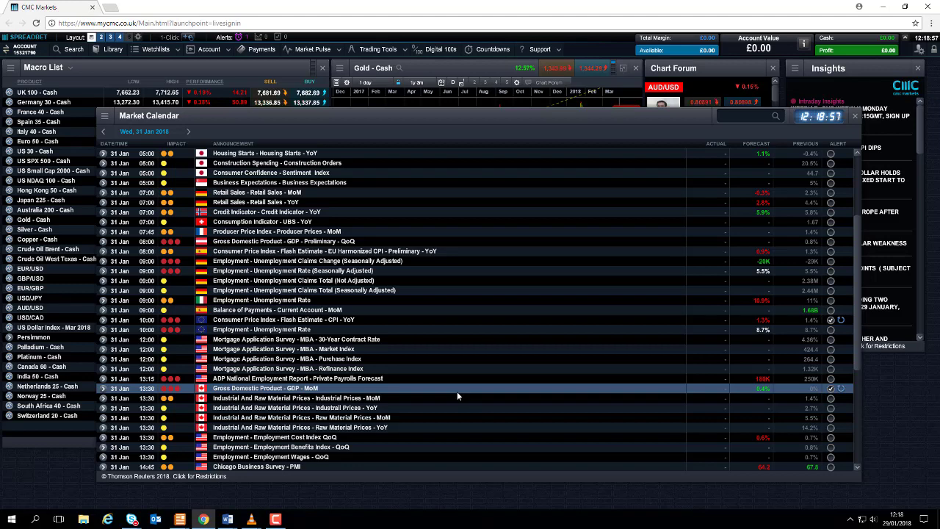
scroll(457, 395, down, 2)
scroll(457, 394, down, 2)
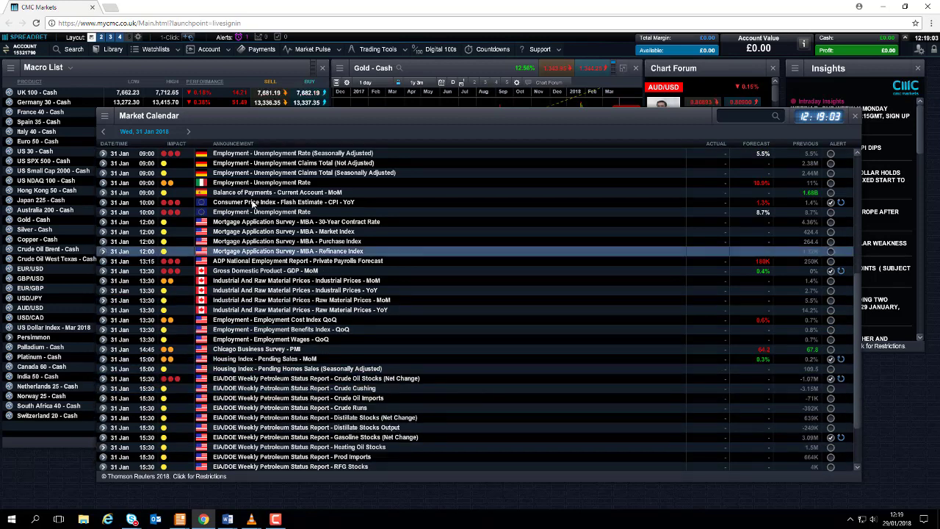
click(188, 132)
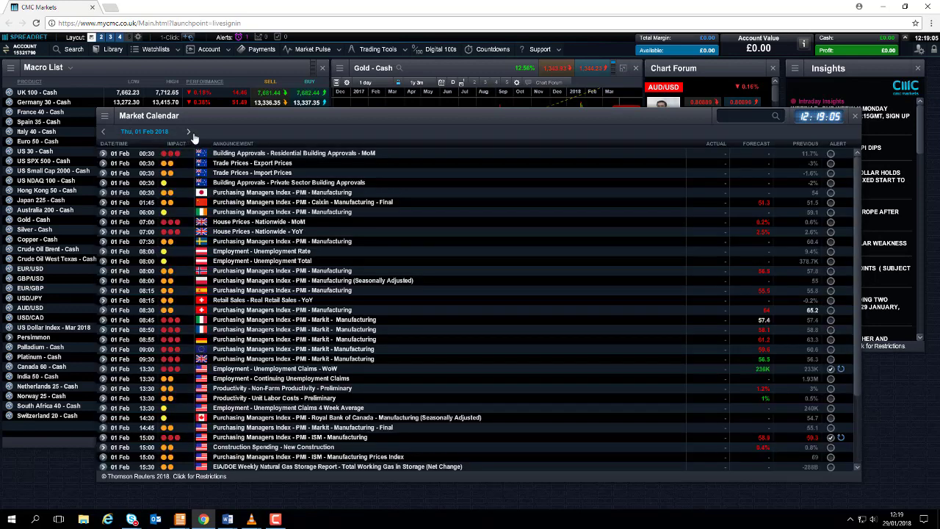
click(329, 204)
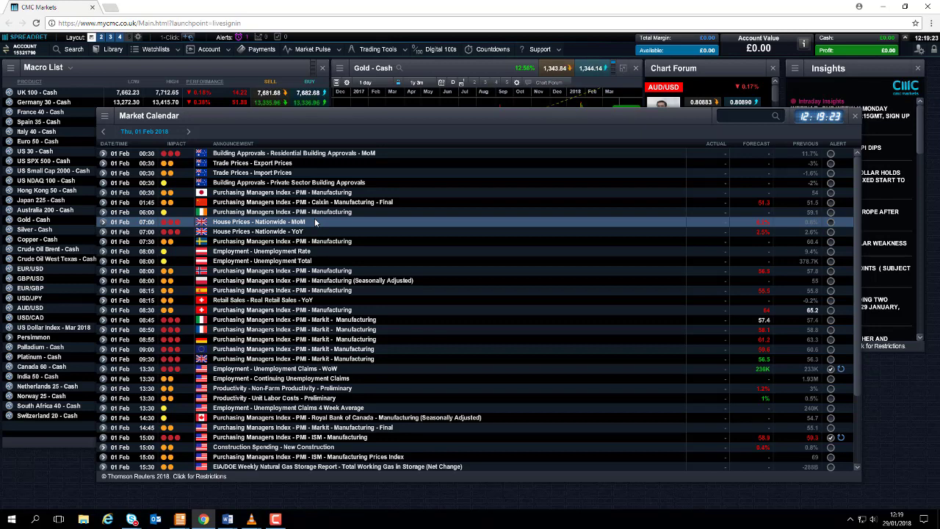
click(388, 330)
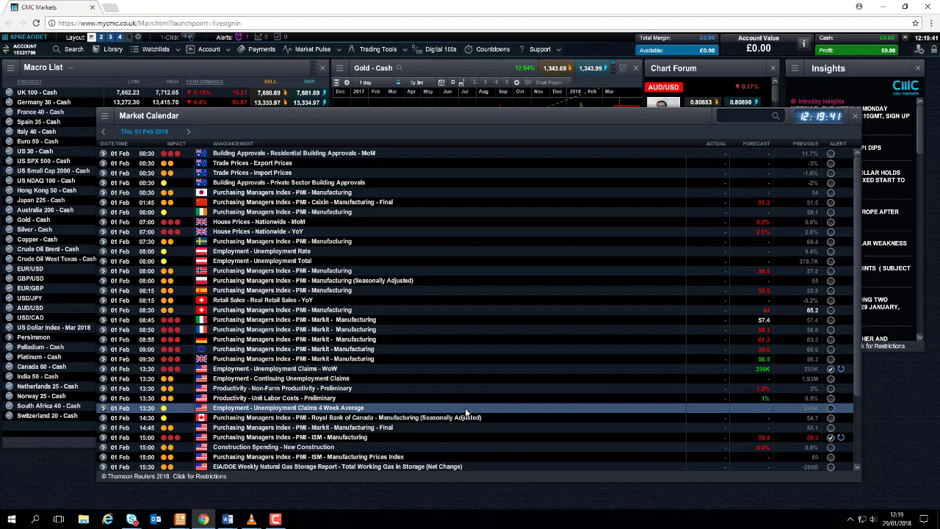
scroll(465, 414, down, 3)
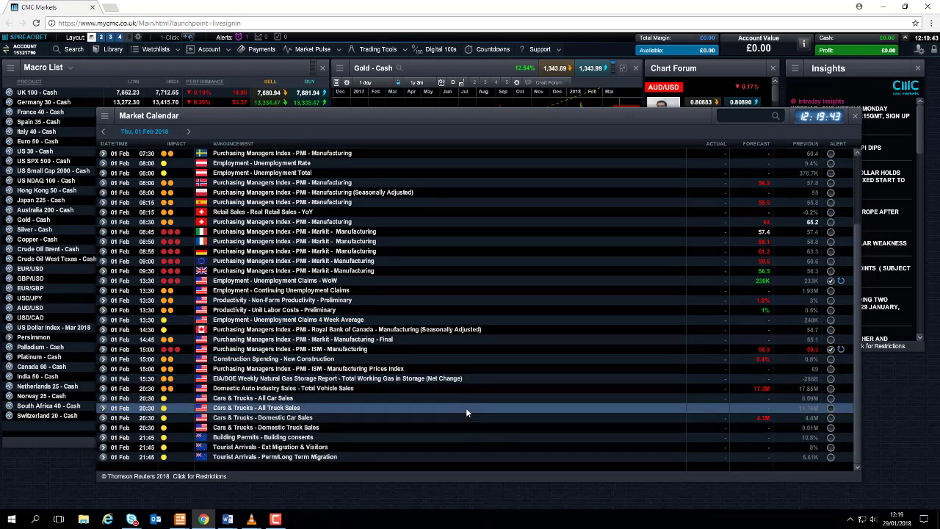
Advance the calendar to Friday 2 Feb 2018 to show the US payrolls releases
click(188, 133)
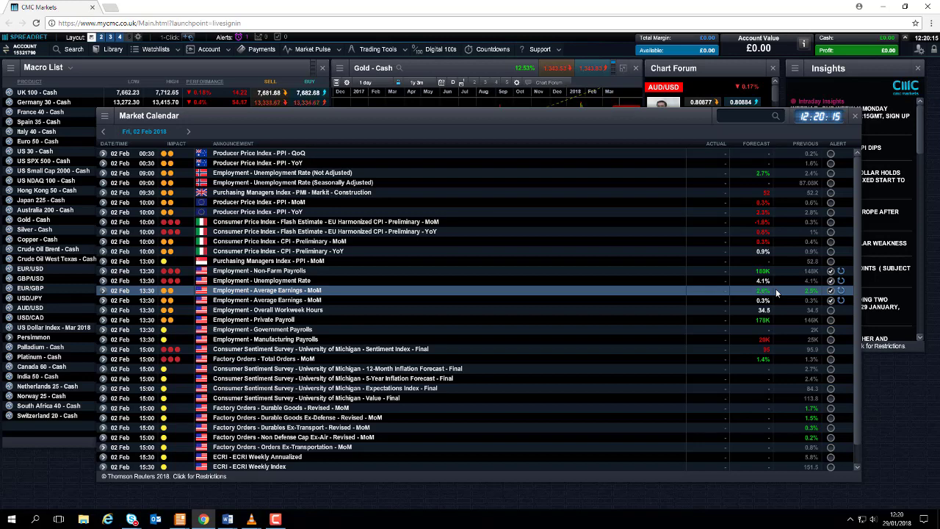
Close the calendar and open the saved UK 100 - Cash daily chart at full size
mouse_move(814, 296)
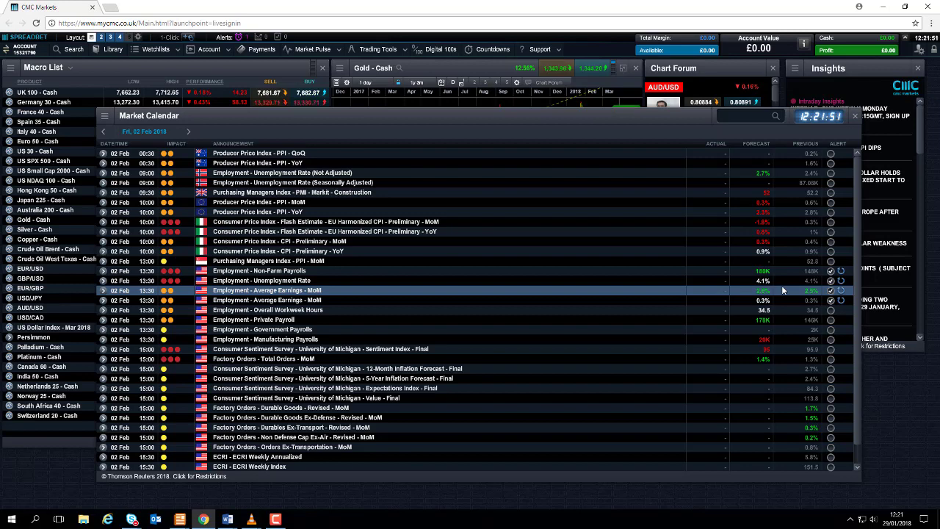
click(855, 117)
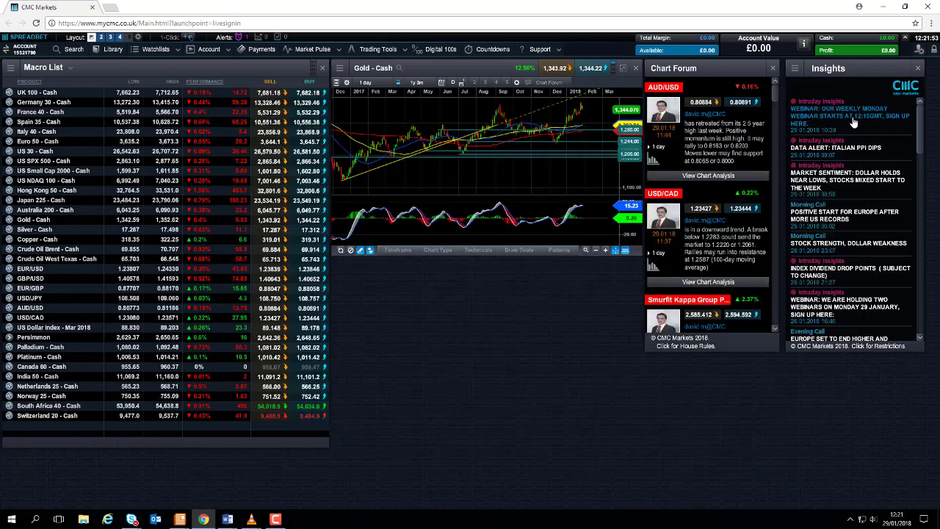
click(9, 93)
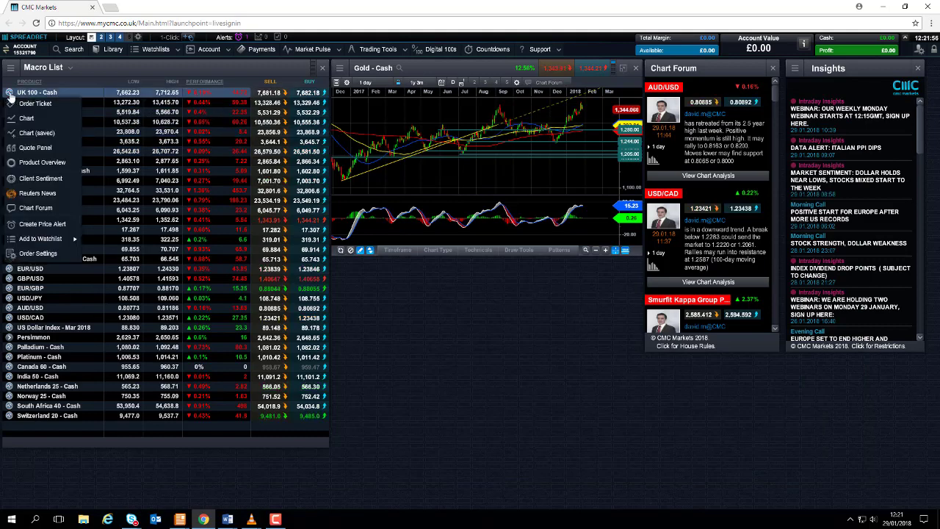
click(51, 135)
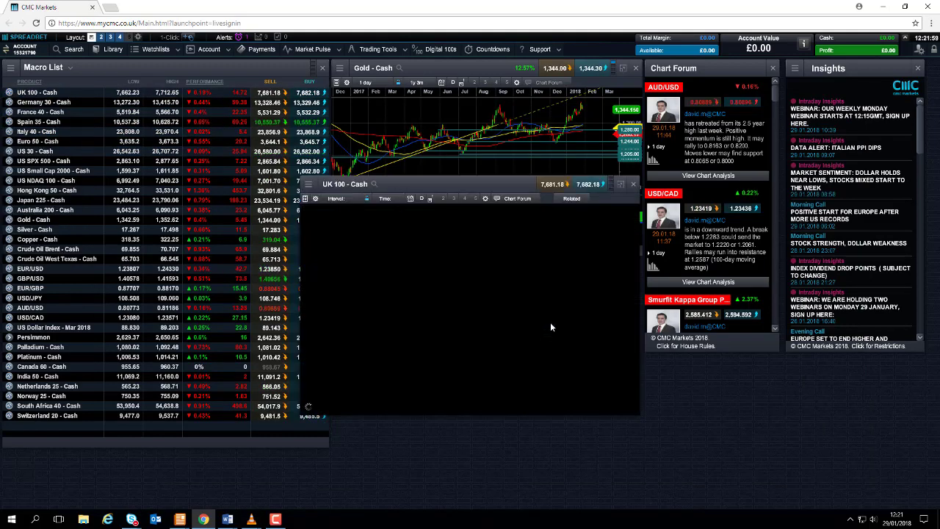
click(620, 185)
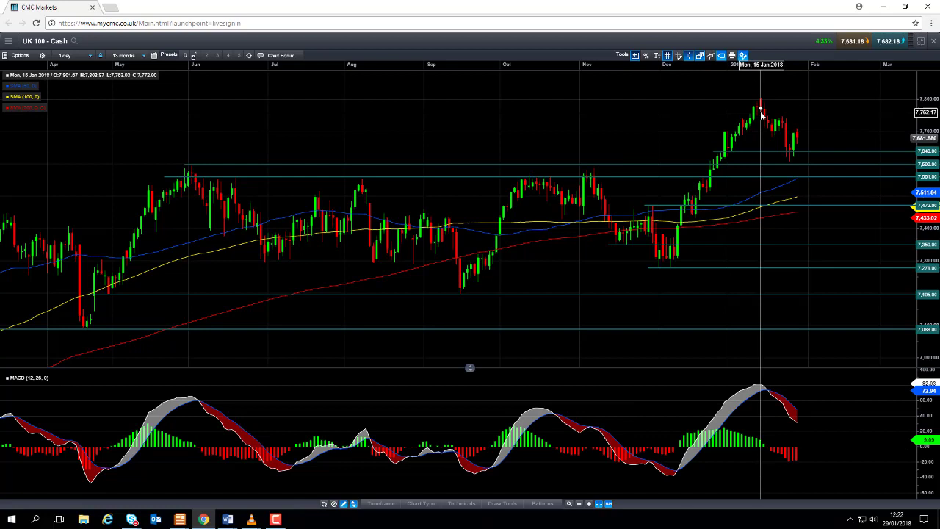
Restore and close the UK 100 chart, then open a Germany 30 - Cash chart from the Macro List
mouse_move(762, 114)
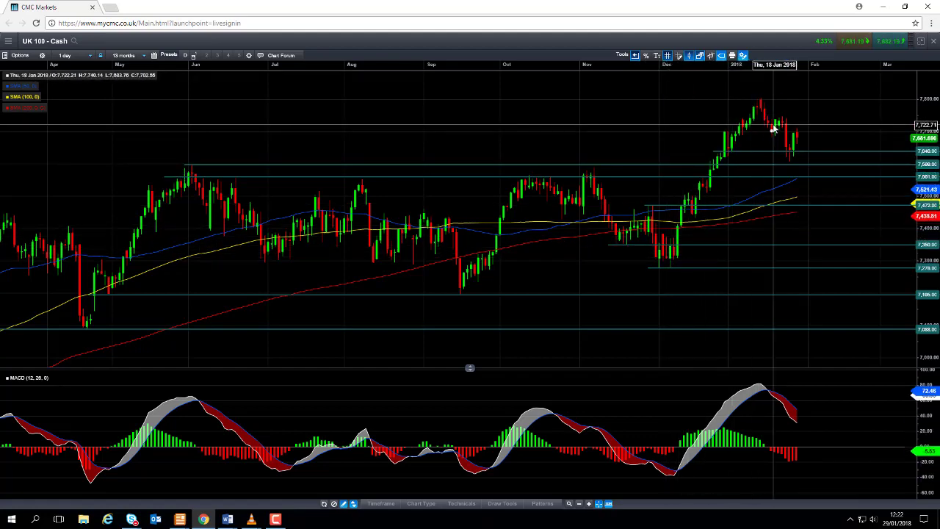
mouse_move(773, 130)
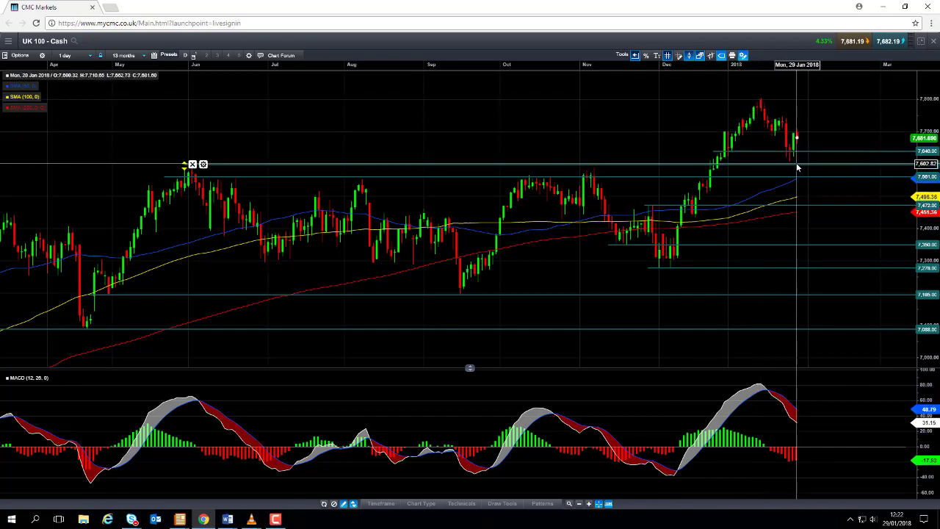
mouse_move(798, 168)
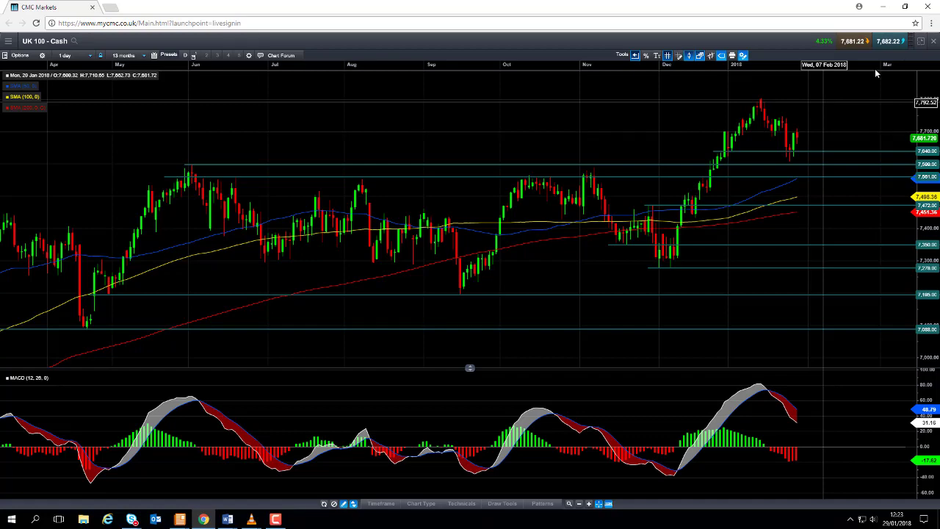
click(921, 40)
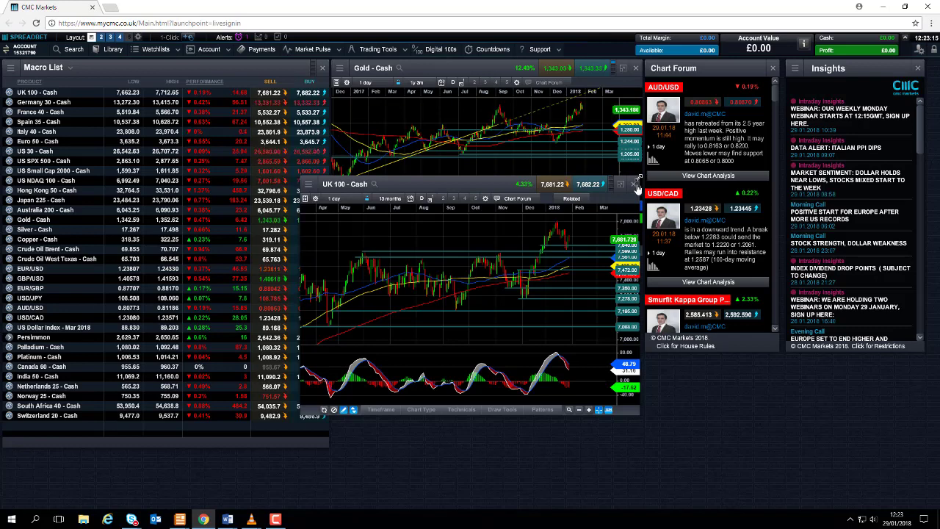
click(636, 180)
click(50, 114)
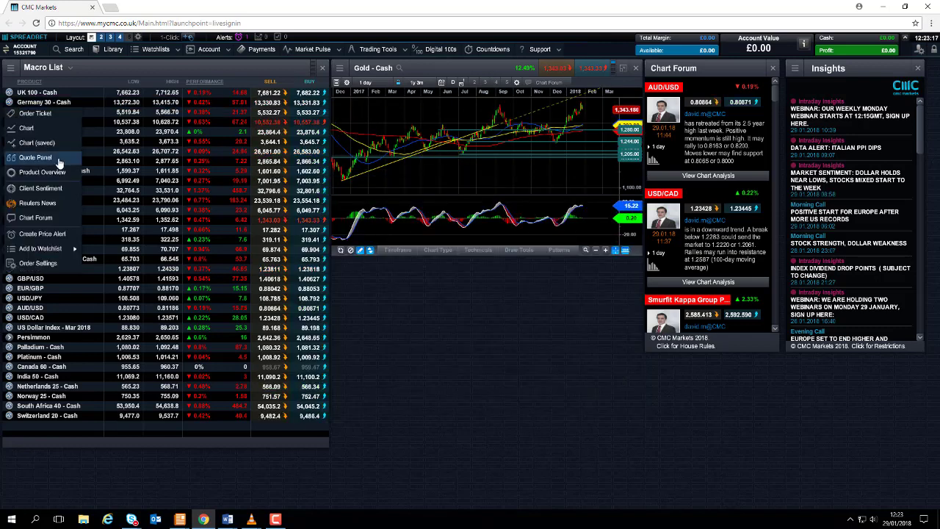
click(59, 144)
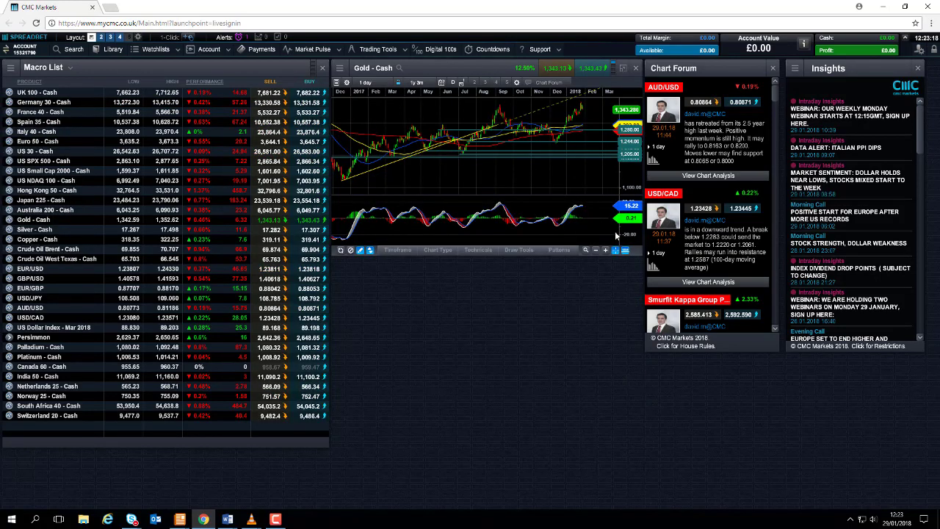
Maximize the Germany 30 - Cash chart to review its key levels, moving averages and MACD
click(620, 184)
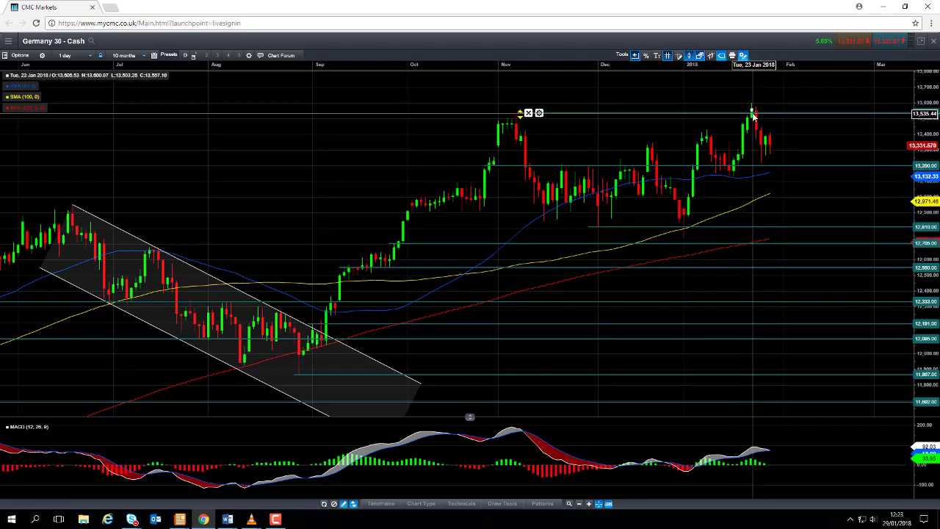
mouse_move(753, 114)
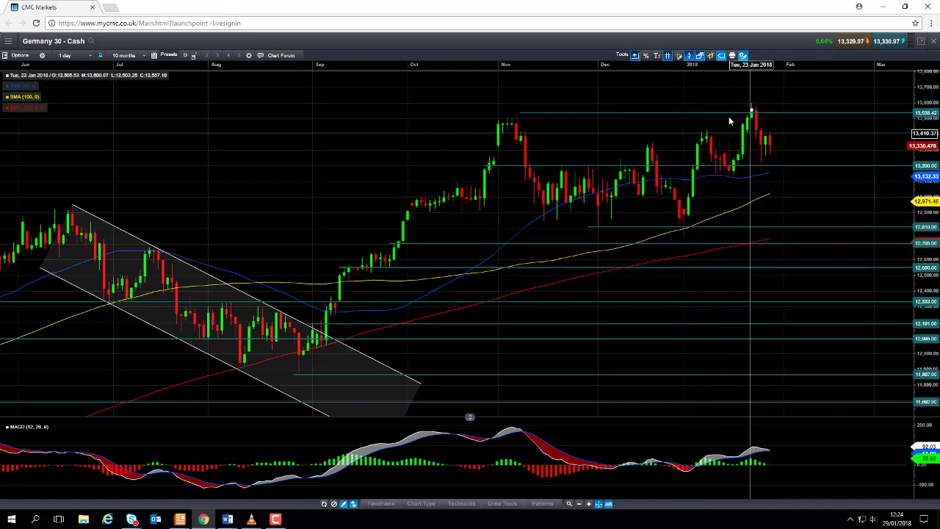
Close the Germany 30 chart and open a US 30 - Cash chart from the Macro List
click(933, 42)
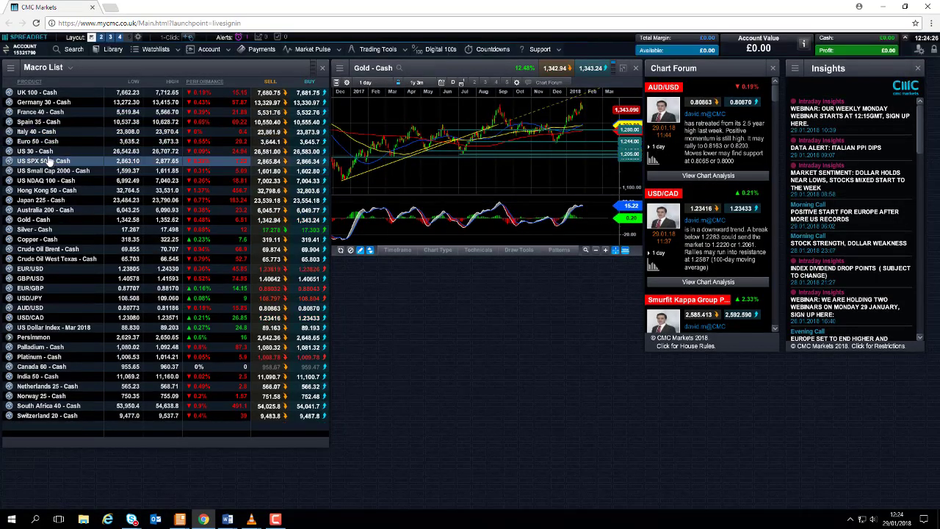
click(10, 152)
click(55, 193)
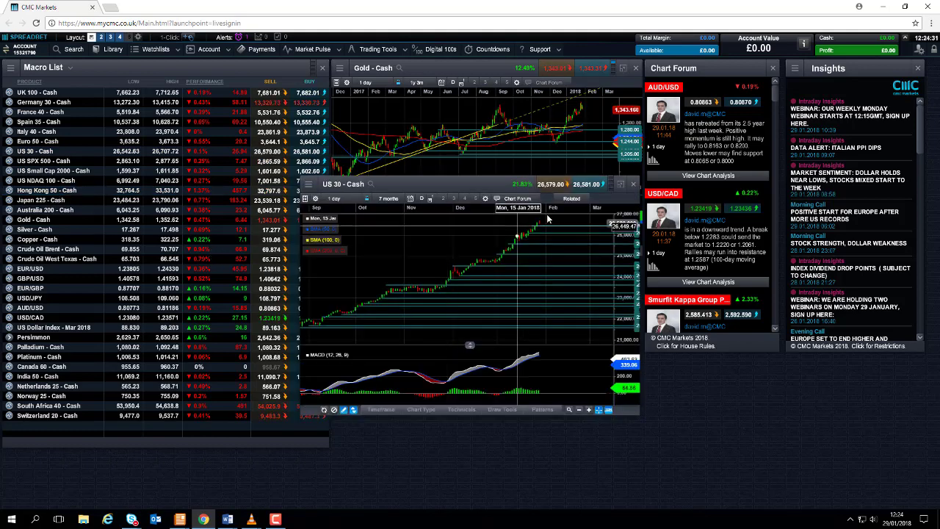
Maximize the US 30 - Cash chart, zoom in and out to inspect its key levels, then close it
click(621, 185)
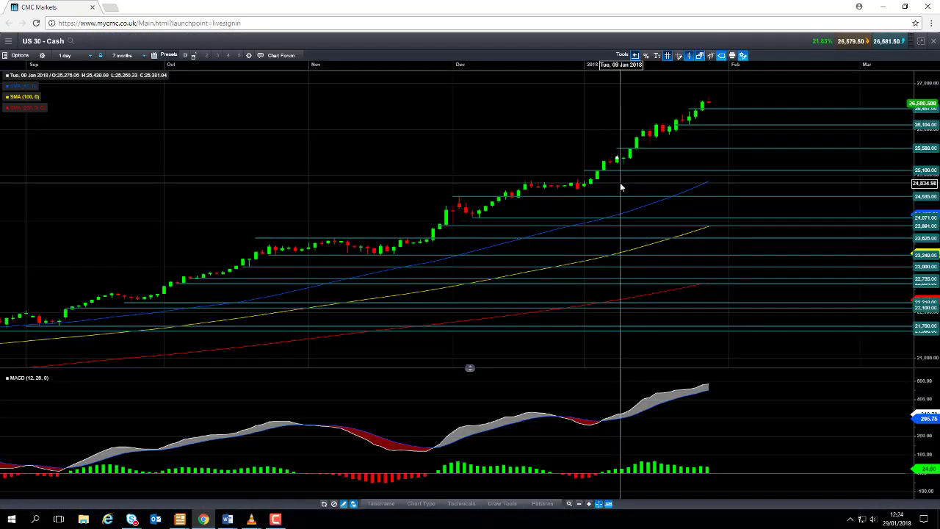
scroll(618, 187, up, 1)
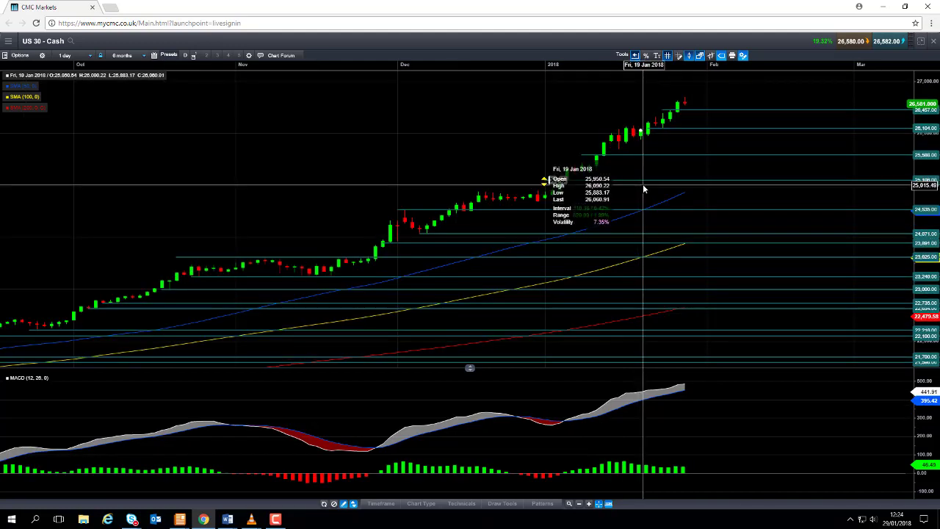
scroll(602, 216, down, 1)
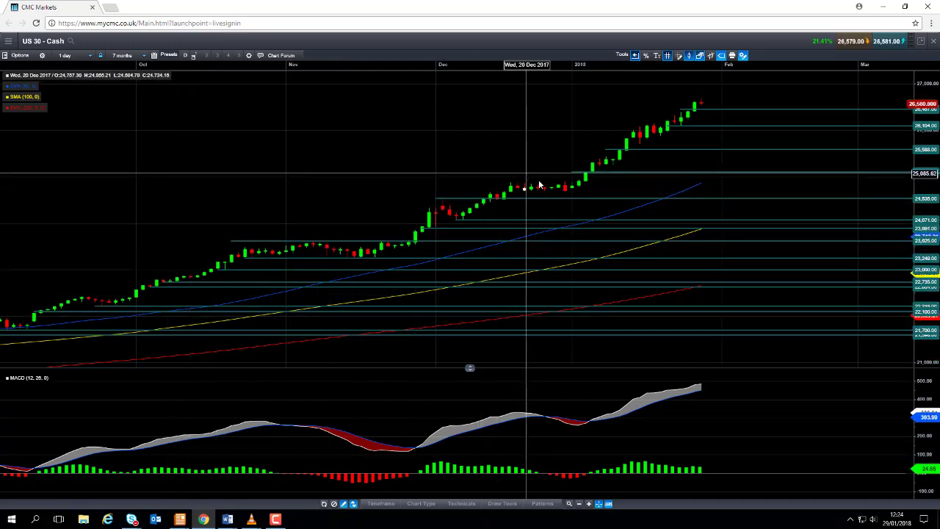
scroll(677, 135, up, 1)
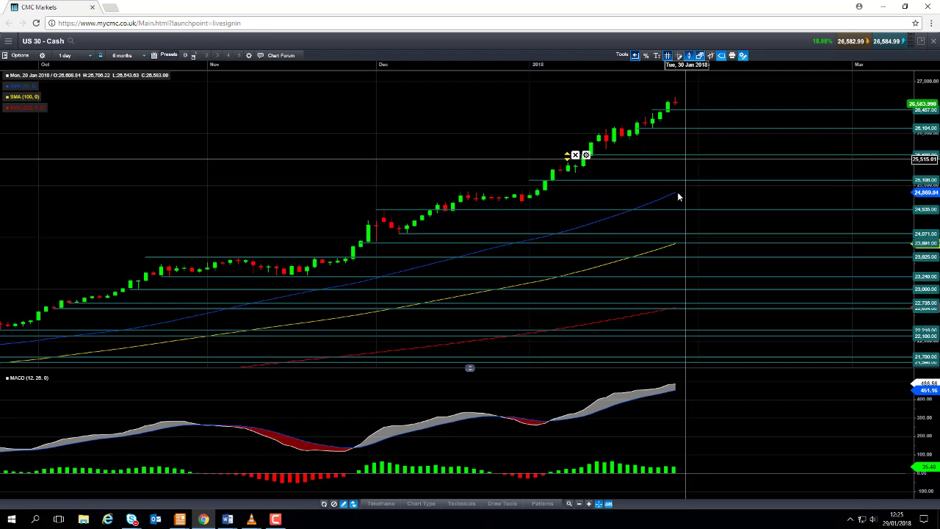
scroll(399, 261, down, 1)
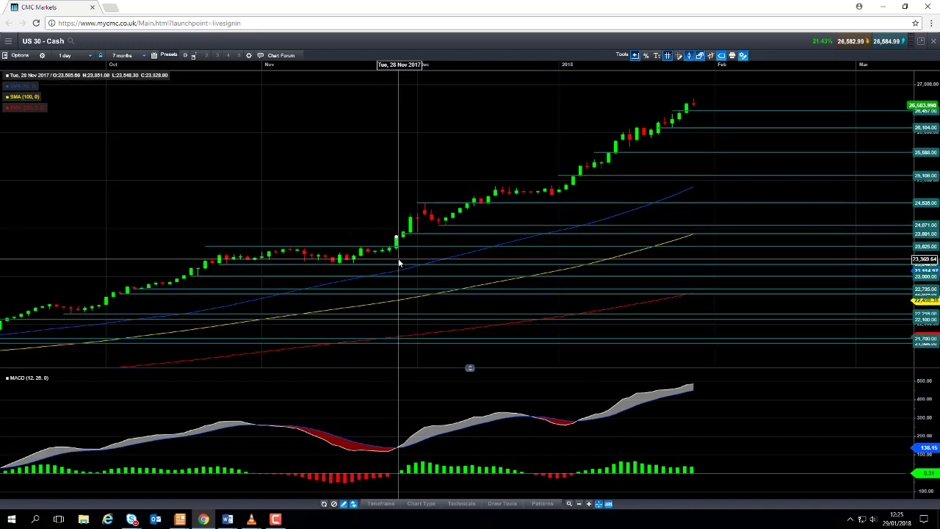
scroll(368, 272, down, 1)
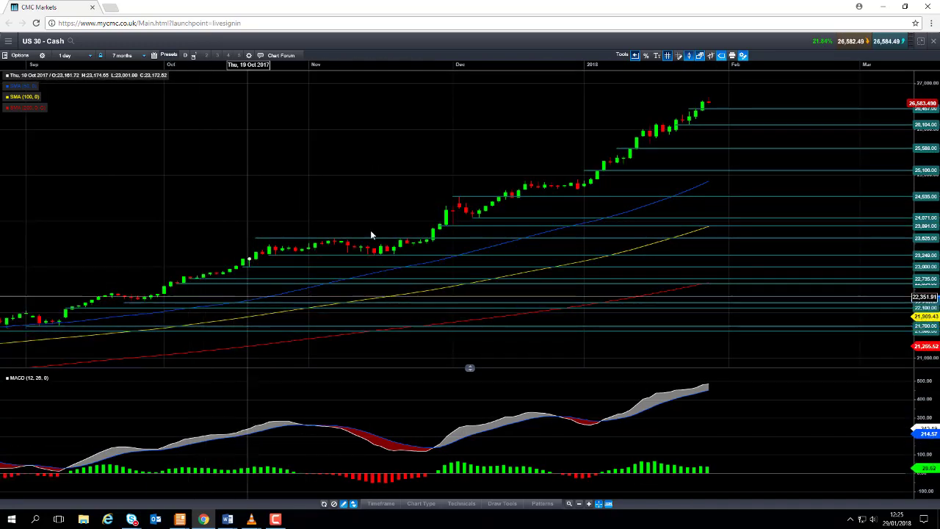
mouse_move(594, 197)
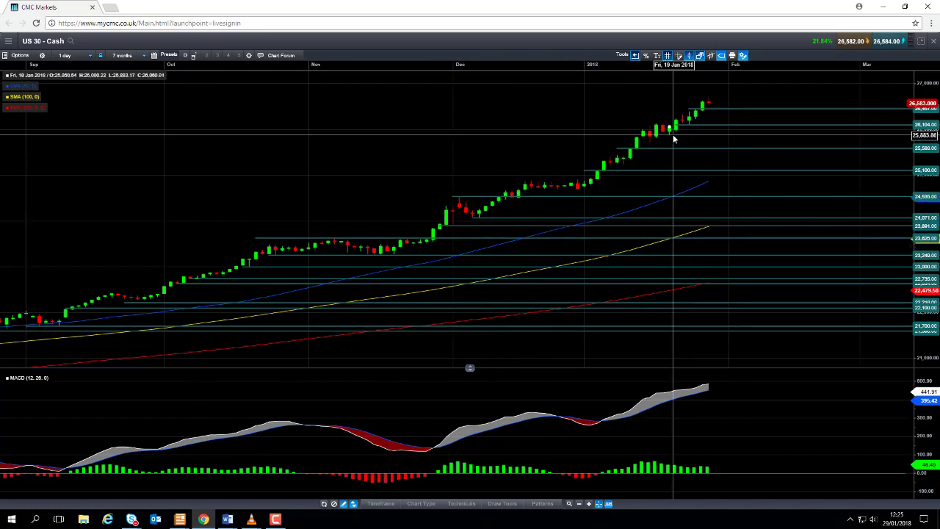
mouse_move(674, 139)
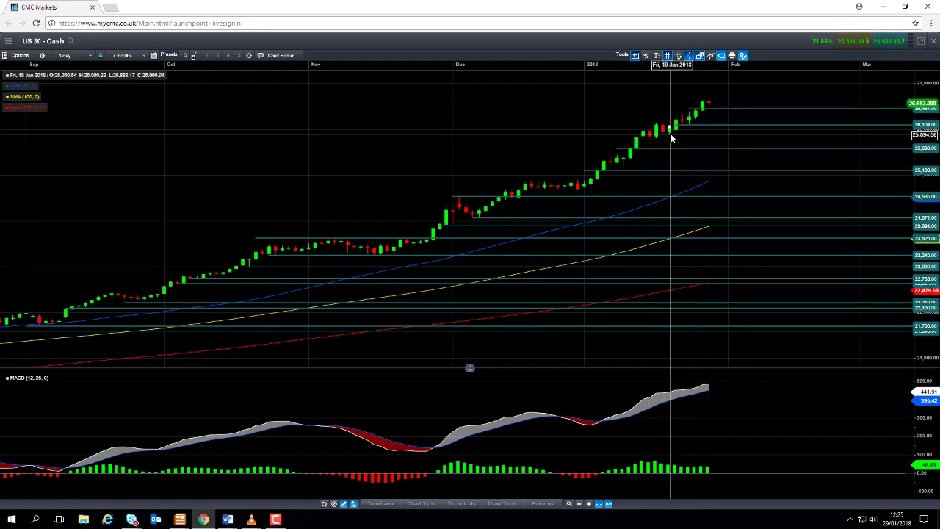
scroll(656, 132, up, 2)
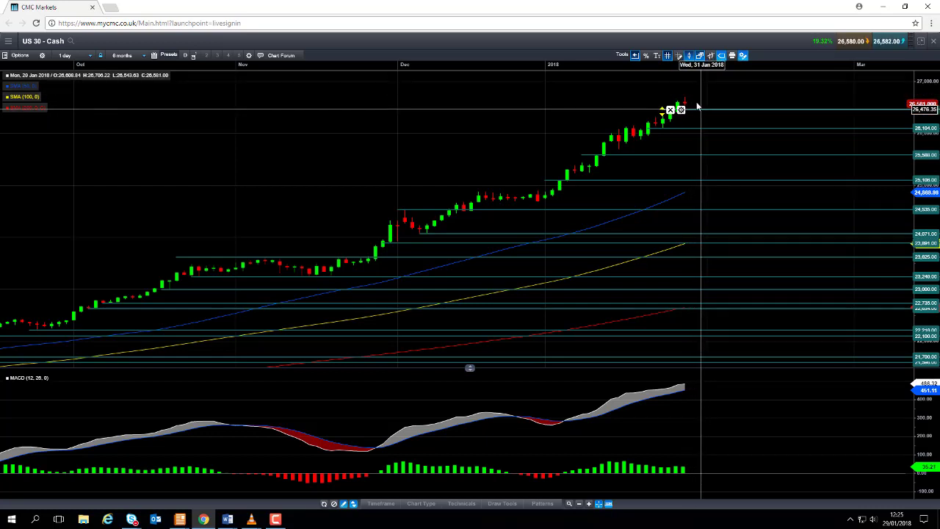
scroll(707, 90, up, 1)
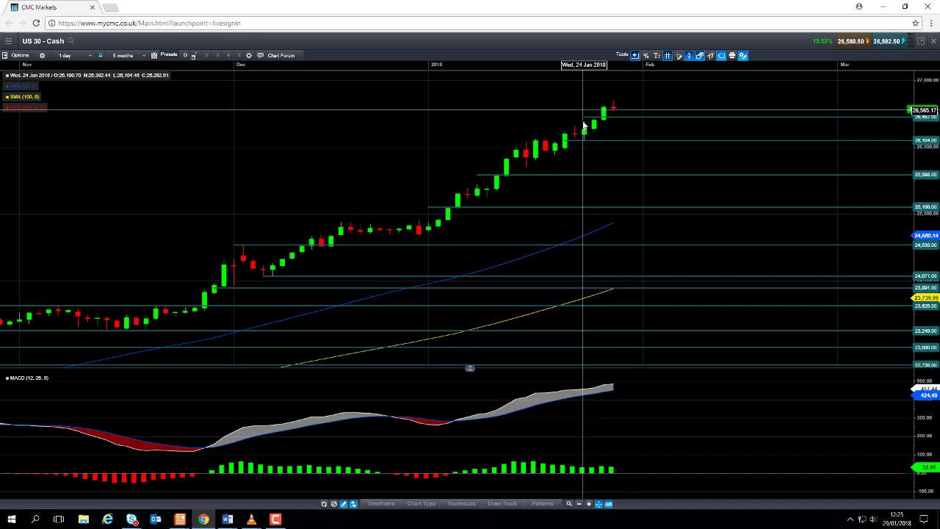
mouse_move(603, 140)
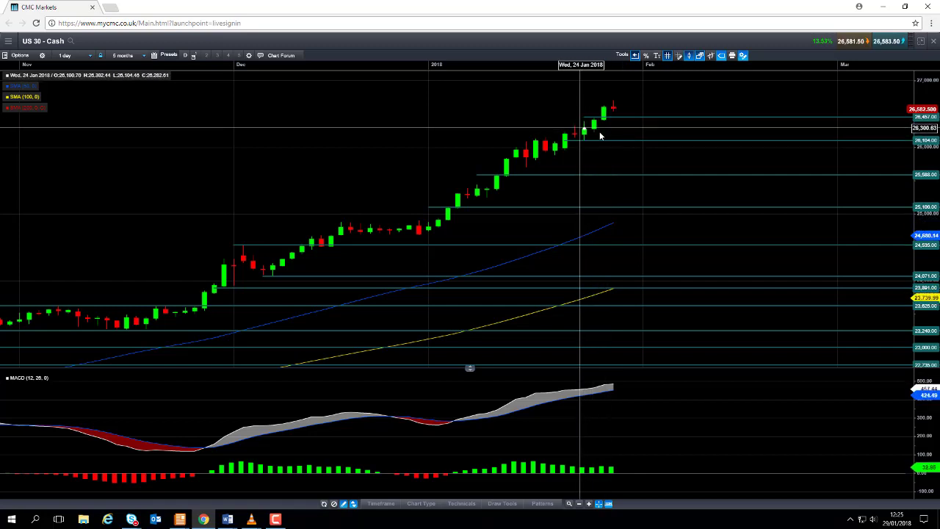
click(933, 41)
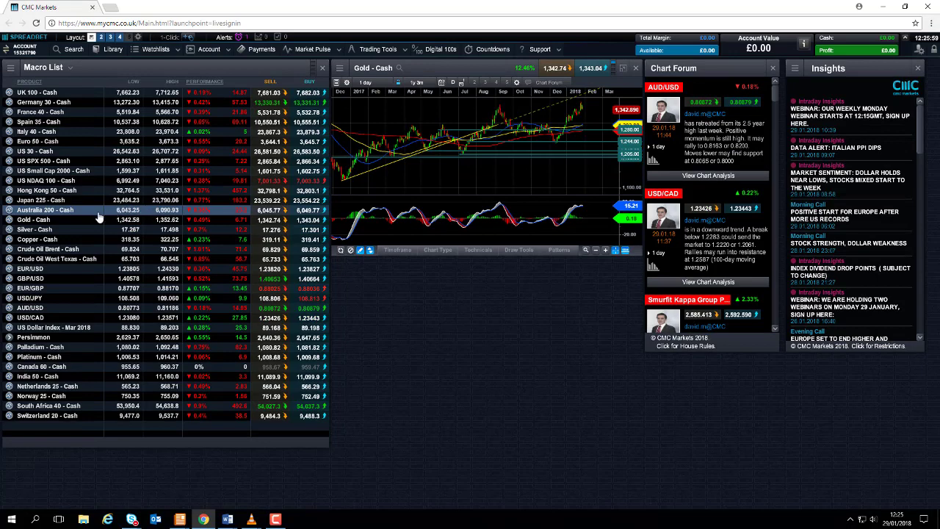
Open a linked Gold - Cash daily chart from the Macro List and maximize it to full screen
right_click(9, 224)
click(41, 261)
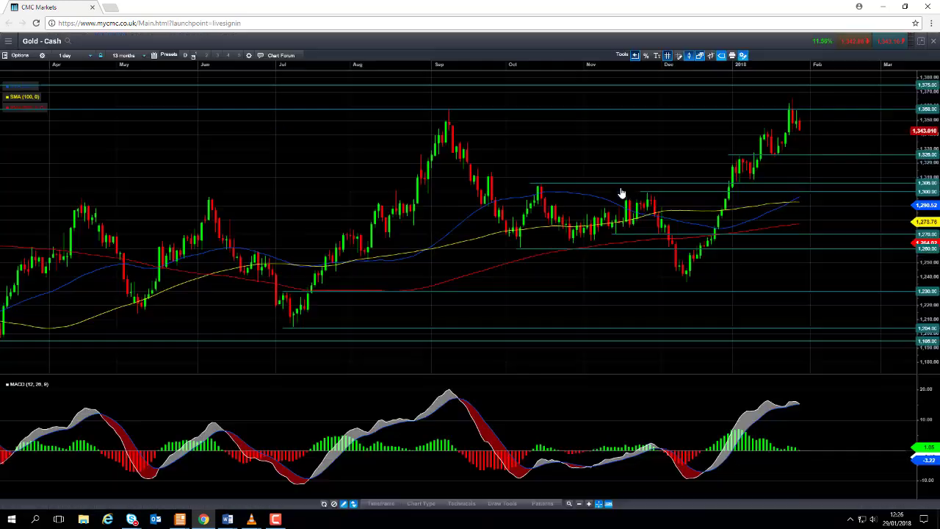
click(621, 184)
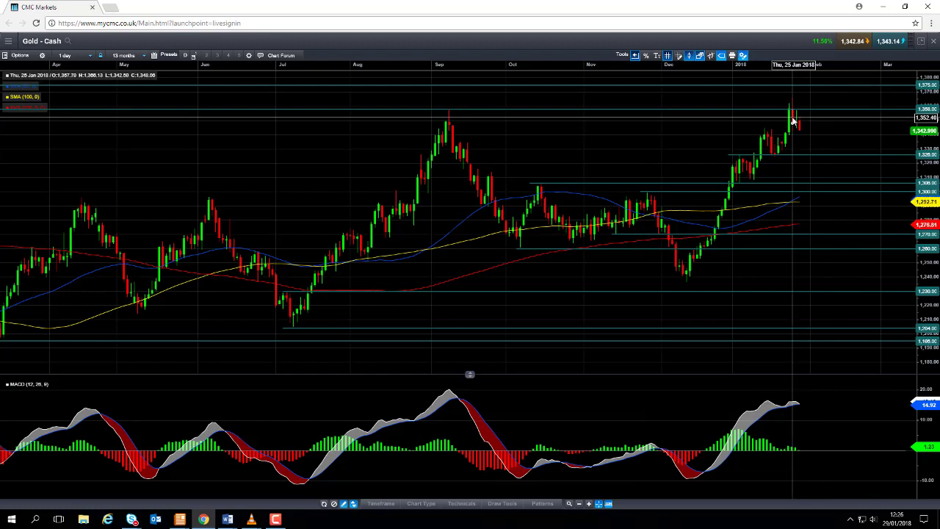
Zoom the Gold chart to 10 months, select the key level near 1,326, then close the chart
mouse_move(792, 121)
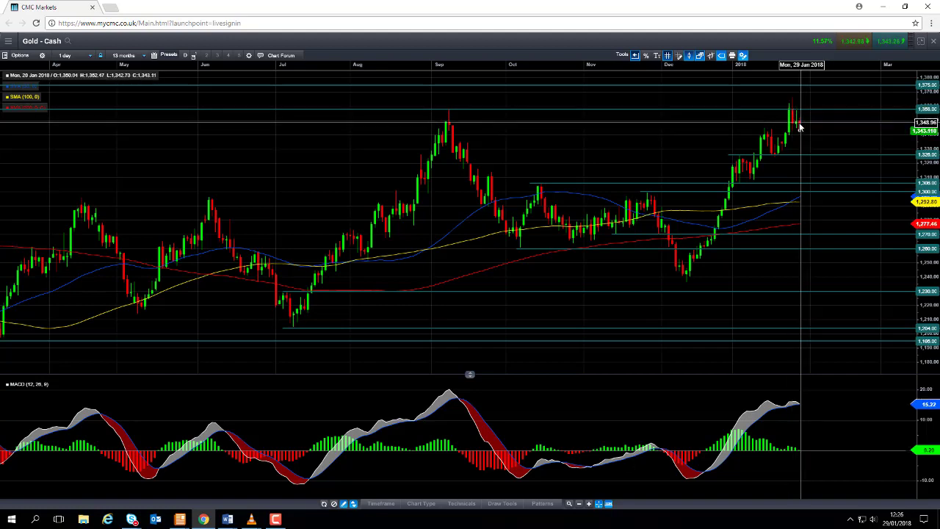
scroll(797, 125, up, 3)
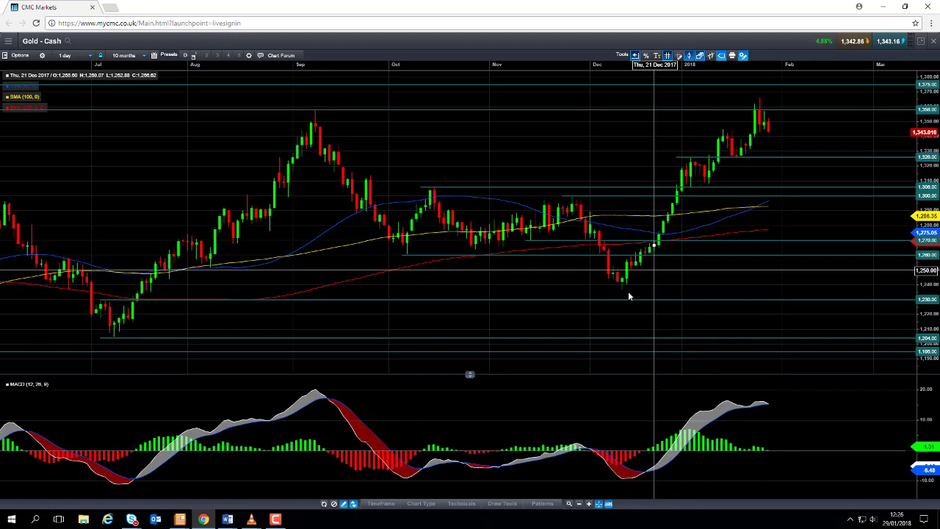
mouse_move(748, 157)
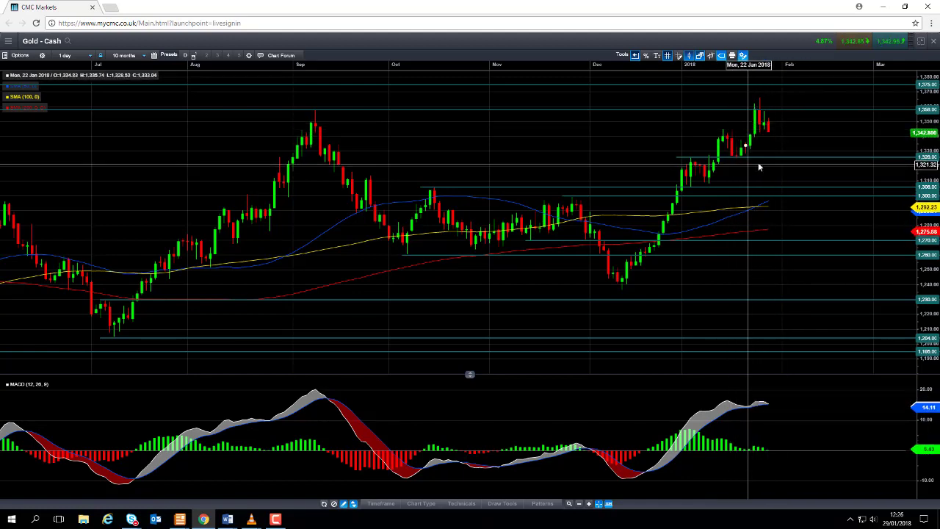
click(734, 160)
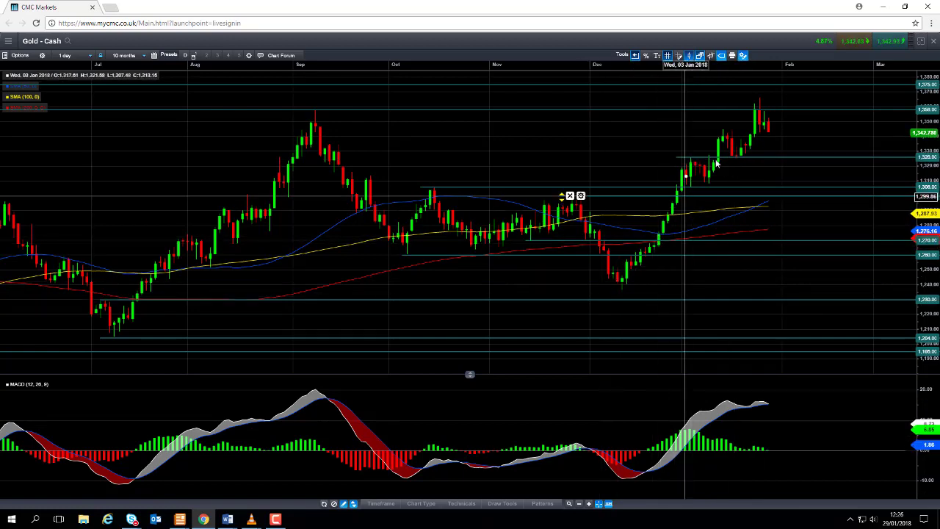
mouse_move(767, 133)
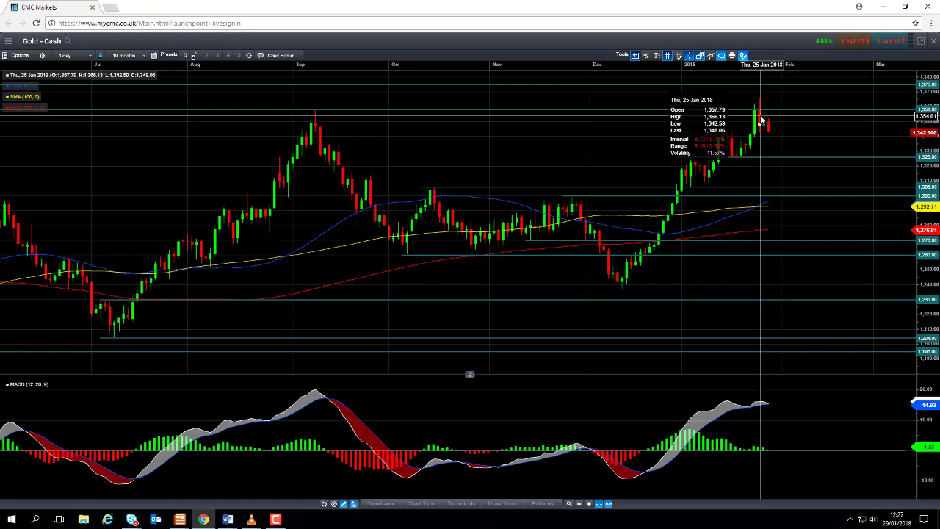
click(933, 42)
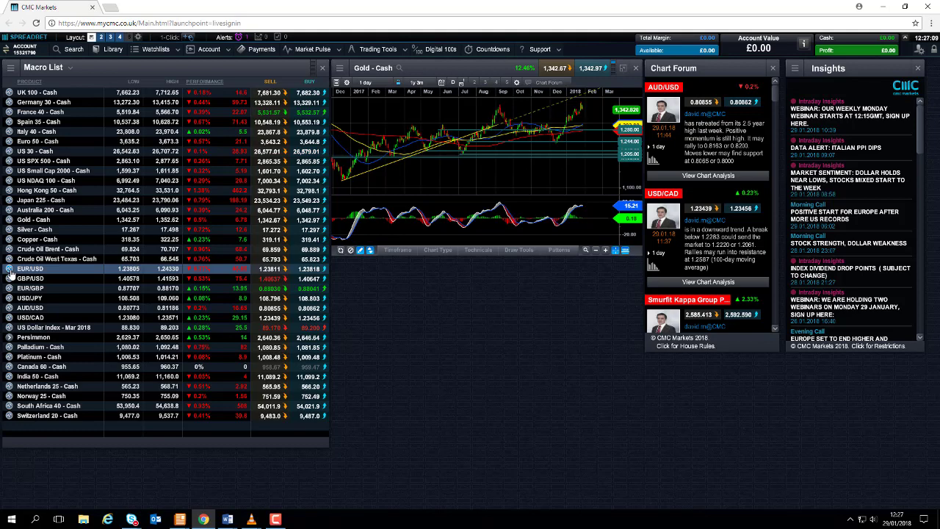
Open a EUR/USD daily chart from the Macro List and maximize it to fill the workspace
click(10, 272)
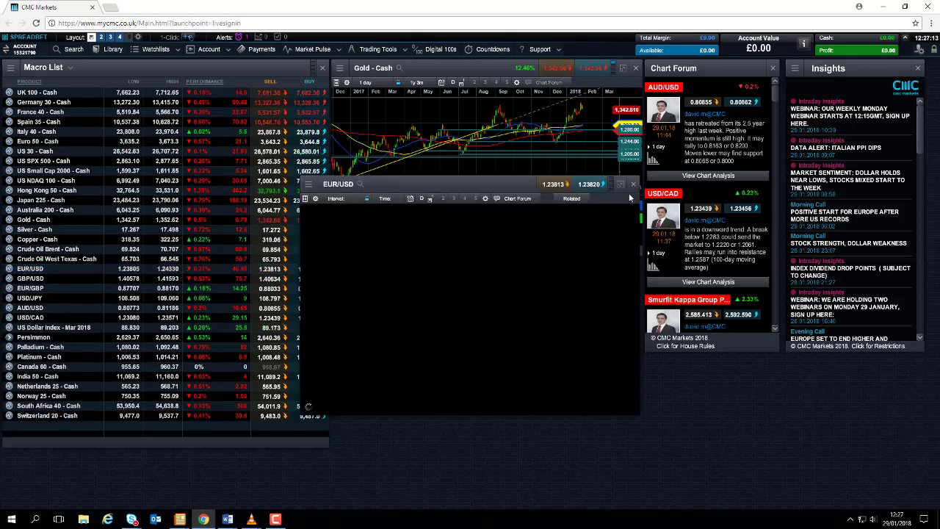
click(621, 187)
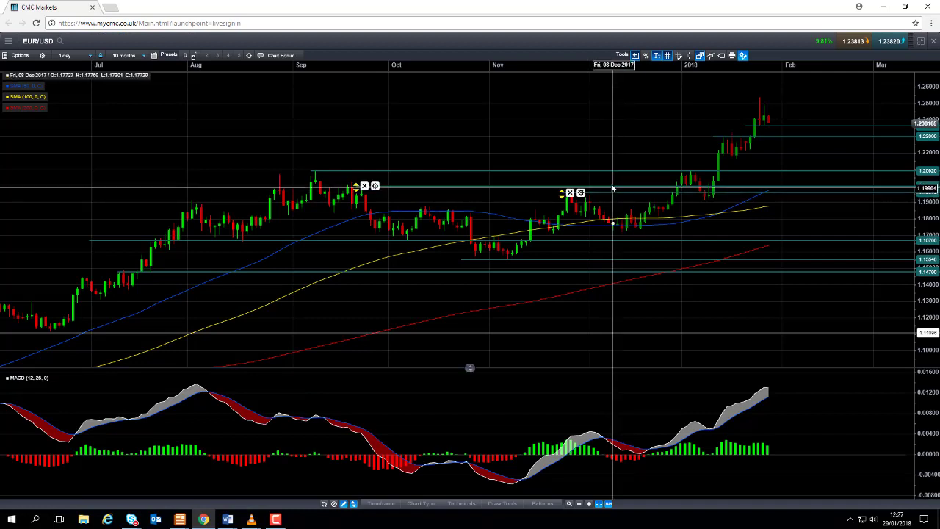
scroll(624, 192, down, 1)
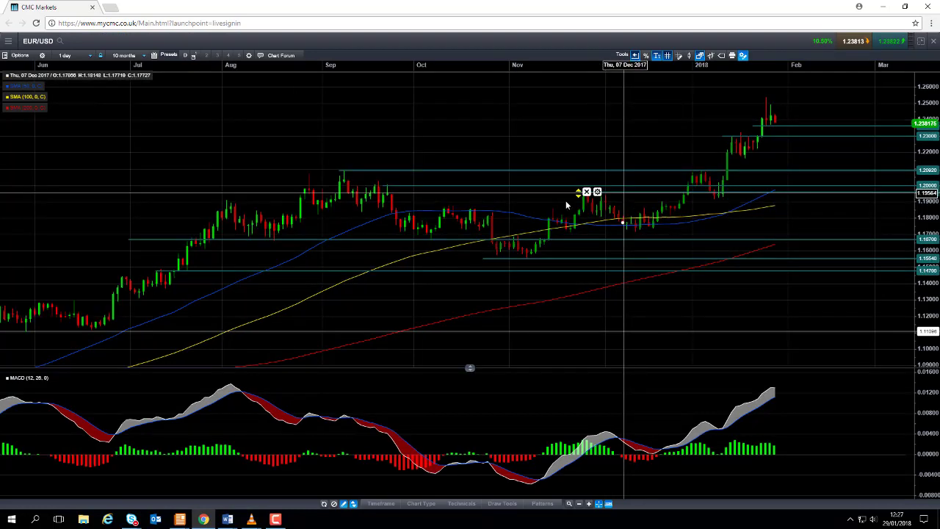
scroll(384, 200, down, 1)
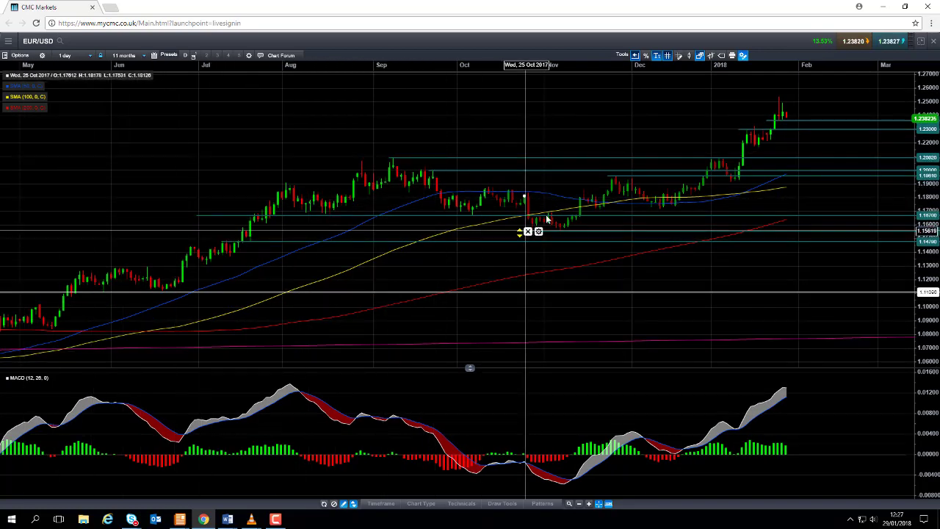
scroll(566, 202, up, 1)
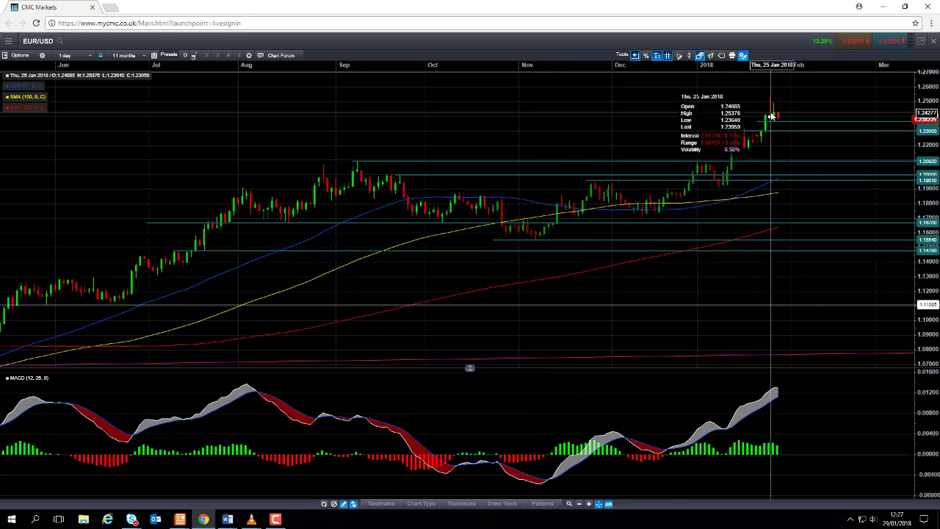
scroll(768, 115, up, 1)
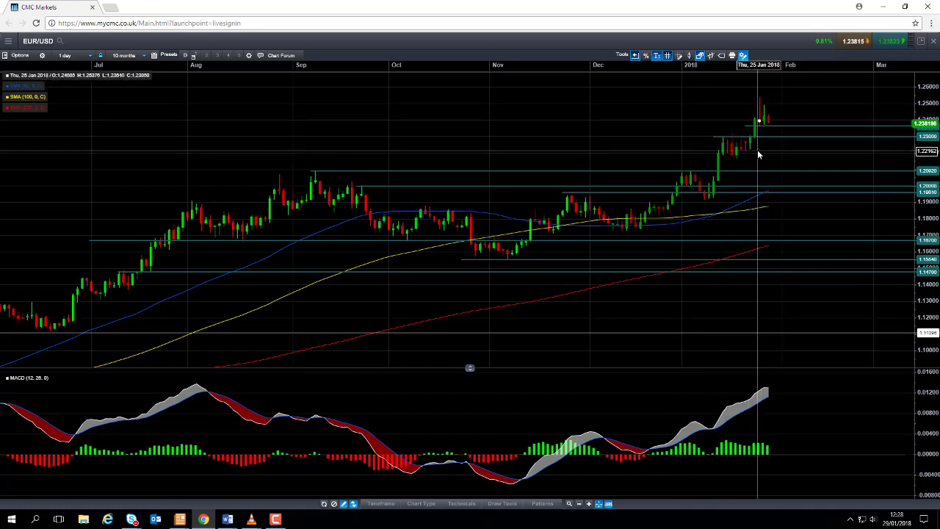
mouse_move(759, 155)
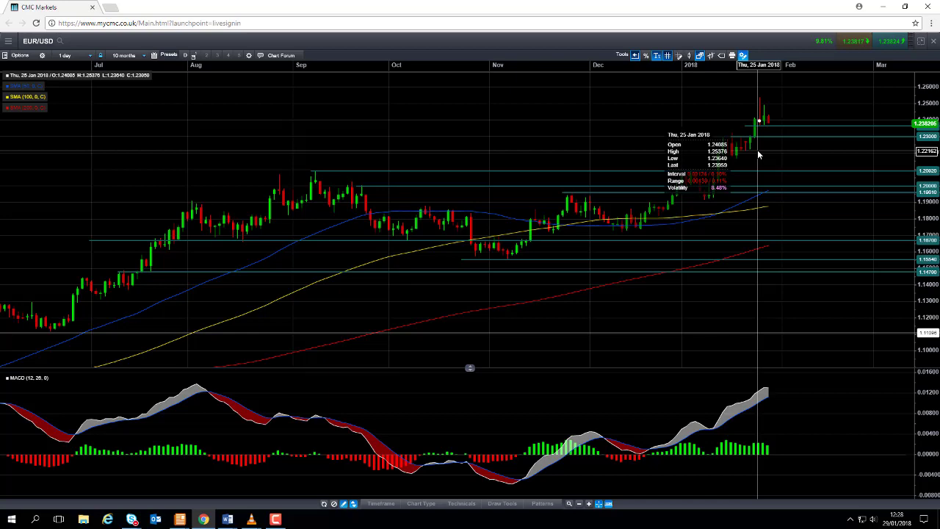
Close the EUR/USD chart and open a maximized GBP/USD daily chart from the Macro List
click(922, 44)
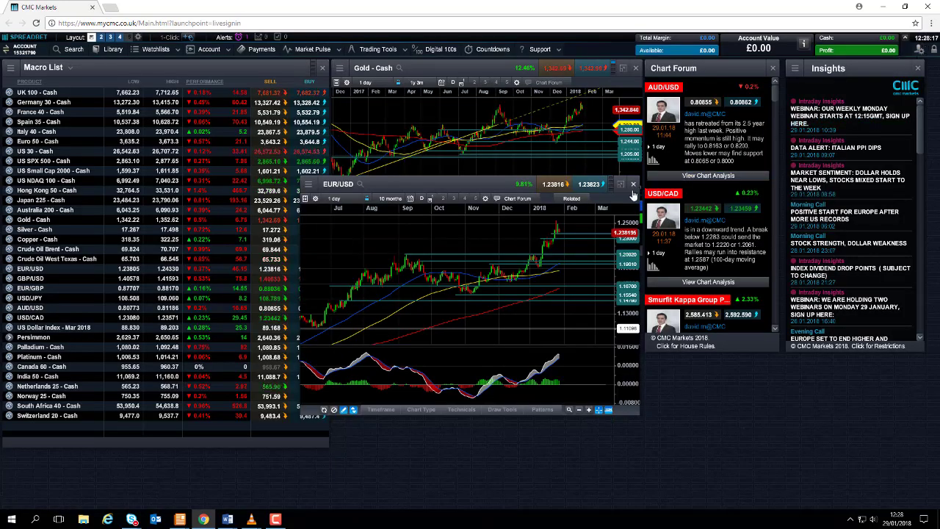
click(636, 185)
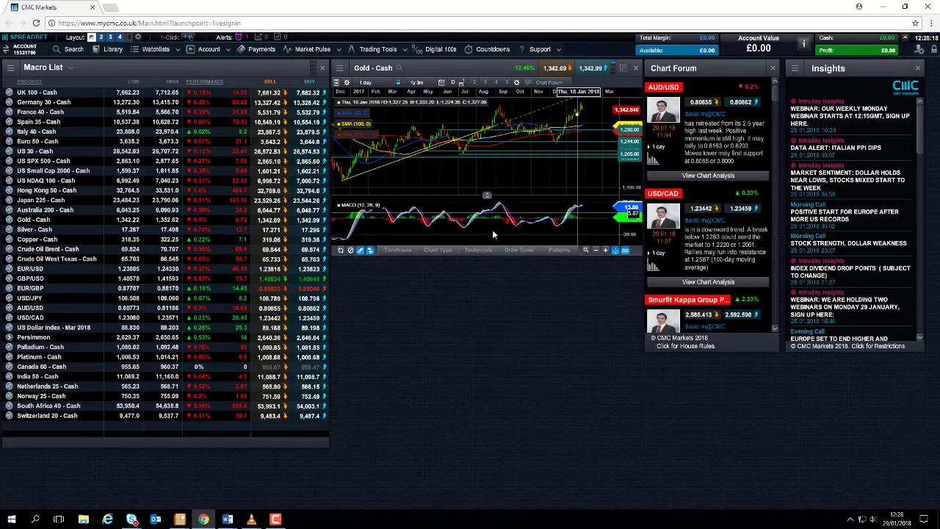
click(7, 285)
click(420, 342)
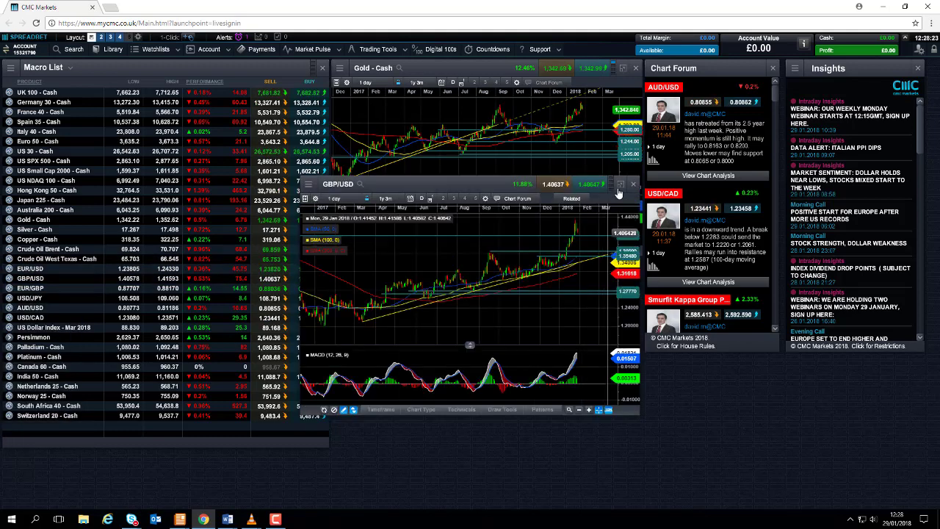
click(622, 184)
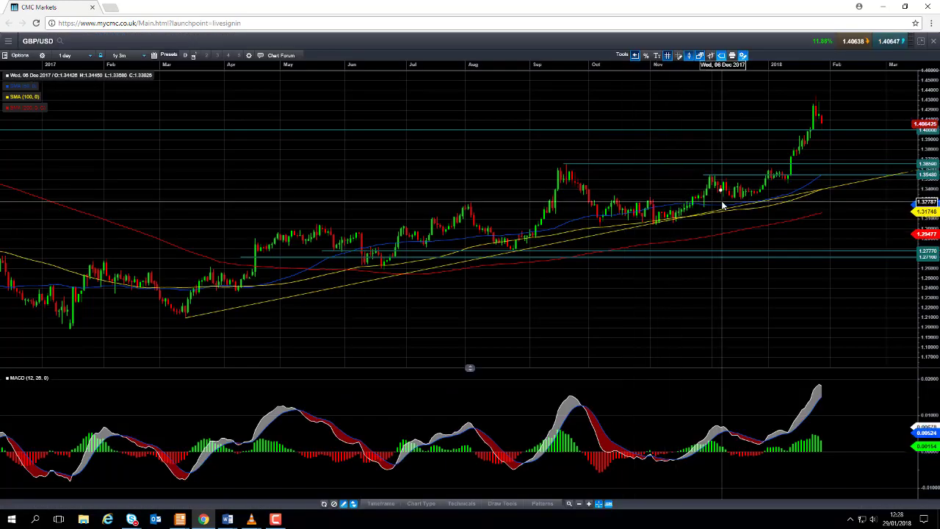
Zoom GBP/USD to 1y 2m from February 2017, select the yellow trendline, and read the 25 Jan high of 1.43456
mouse_move(189, 328)
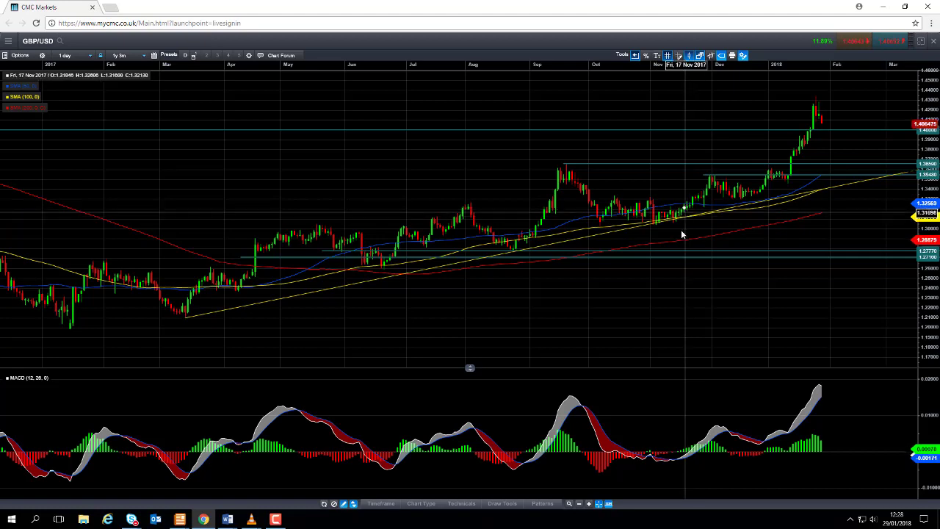
scroll(678, 234, up, 1)
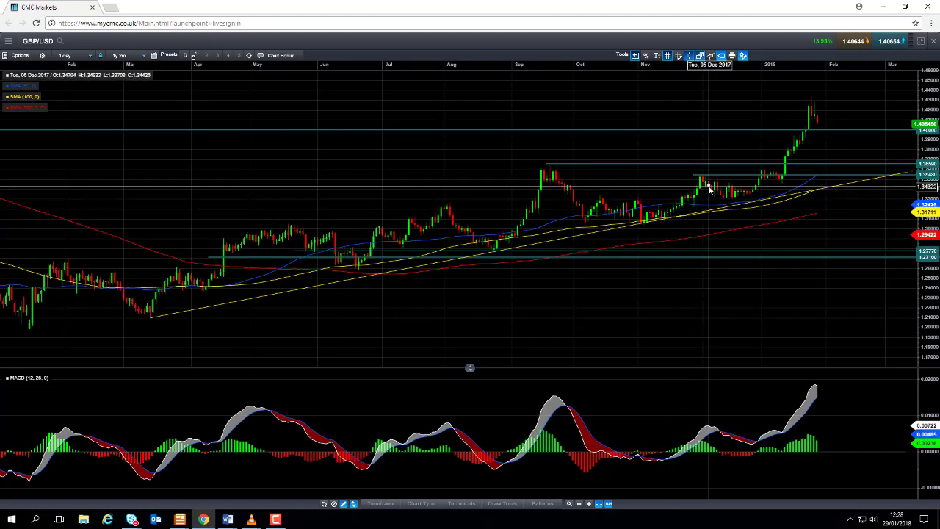
click(755, 202)
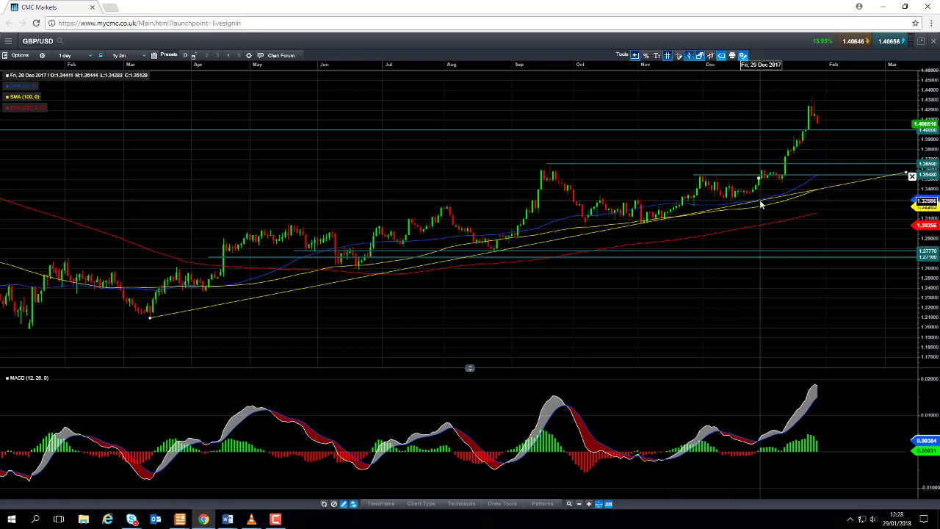
scroll(752, 202, up, 1)
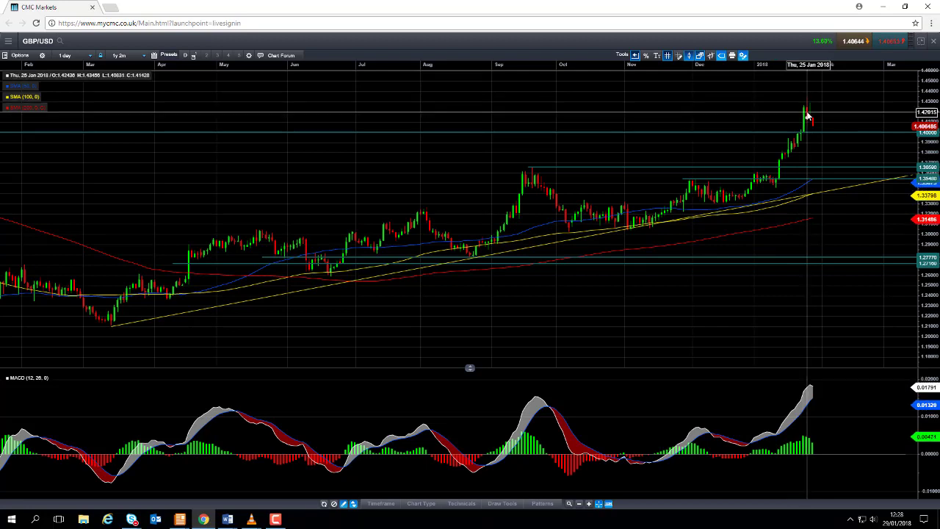
mouse_move(807, 116)
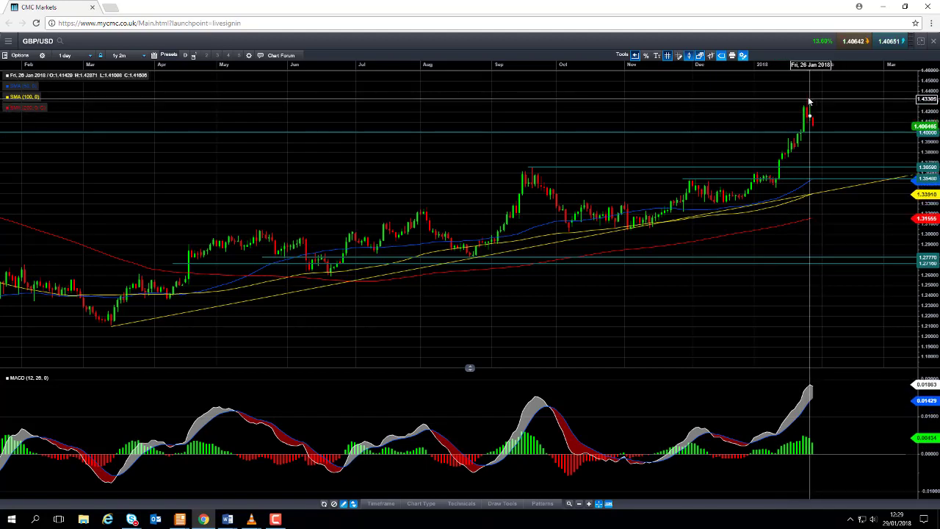
Zoom GBP/USD to one year and drag a horizontal level line down onto the September high
scroll(811, 105, up, 2)
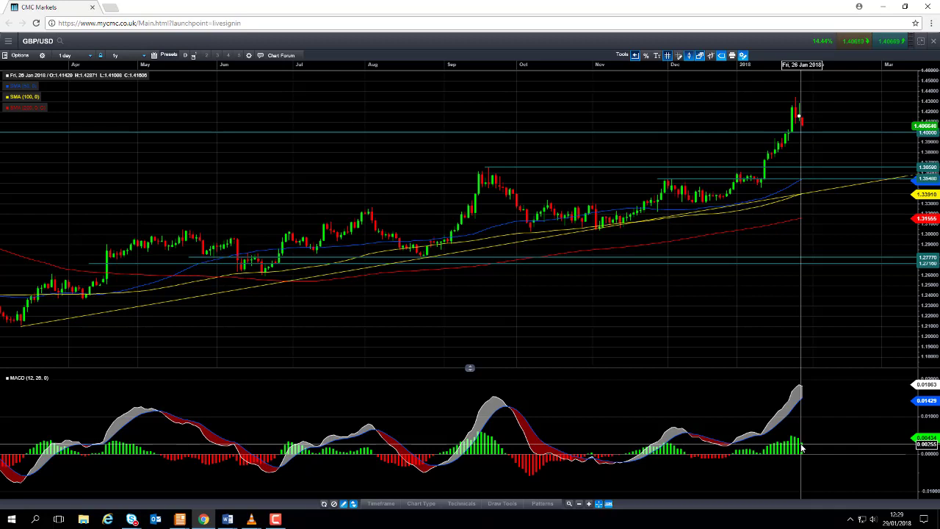
mouse_move(803, 448)
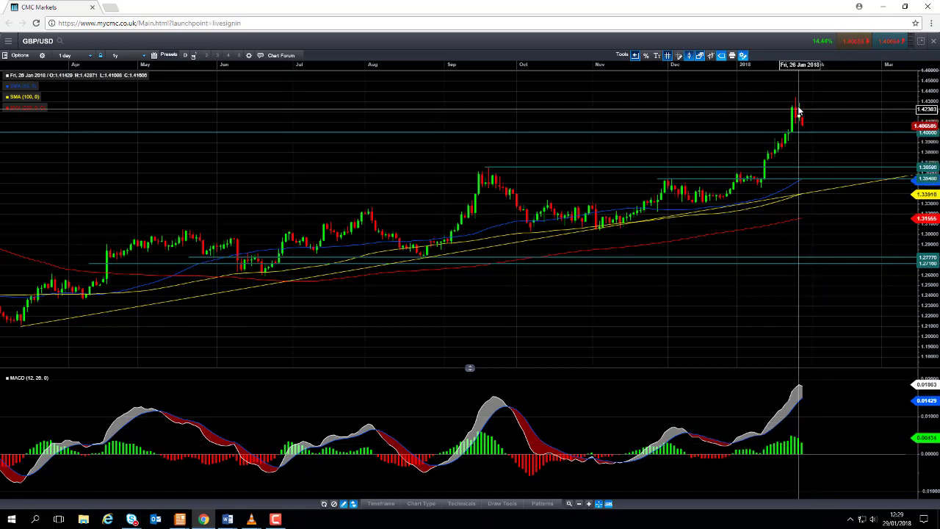
click(827, 134)
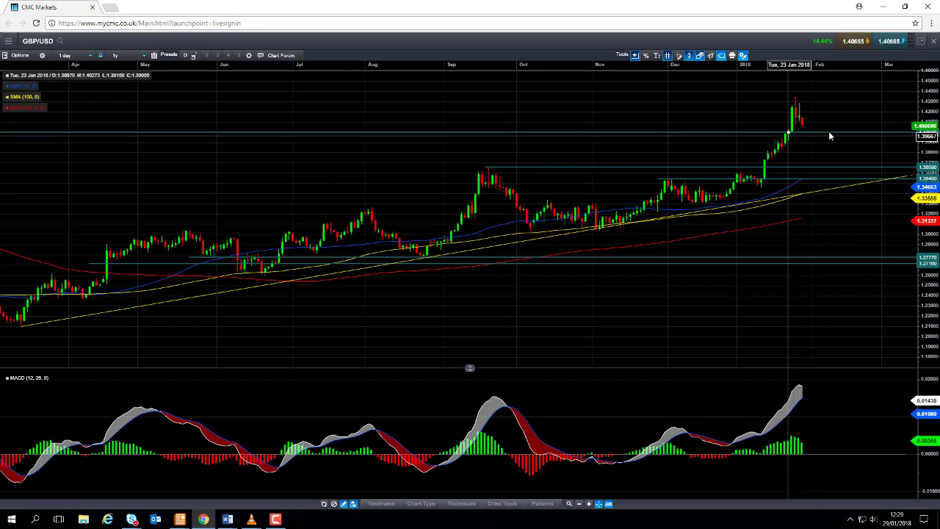
drag(772, 144, 808, 162)
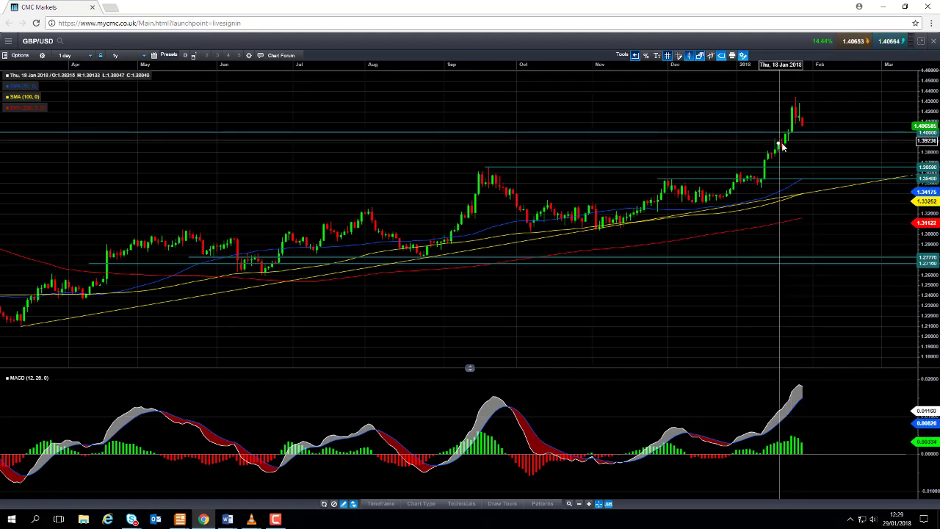
click(783, 159)
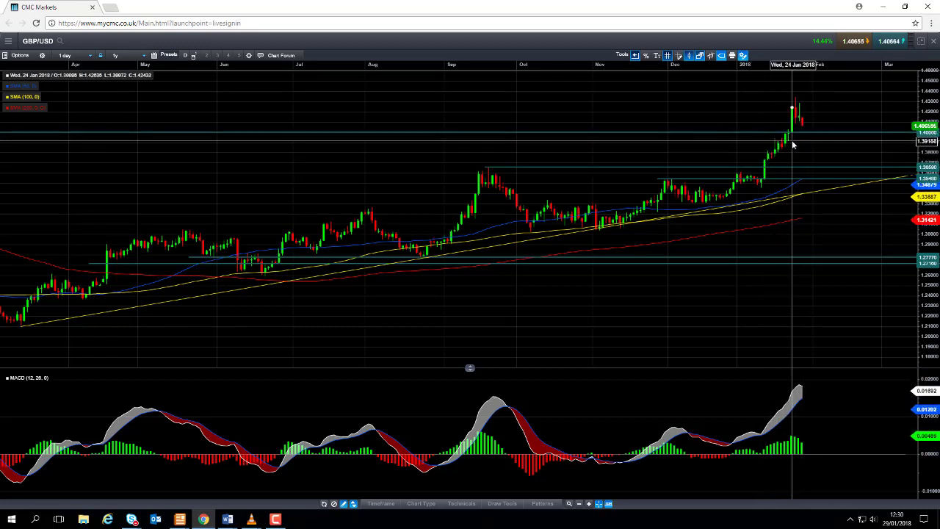
mouse_move(793, 145)
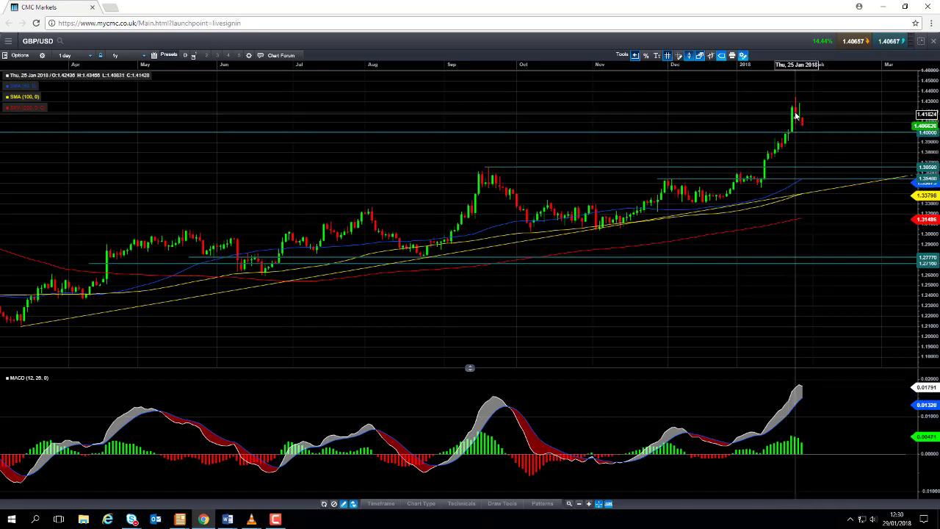
mouse_move(795, 104)
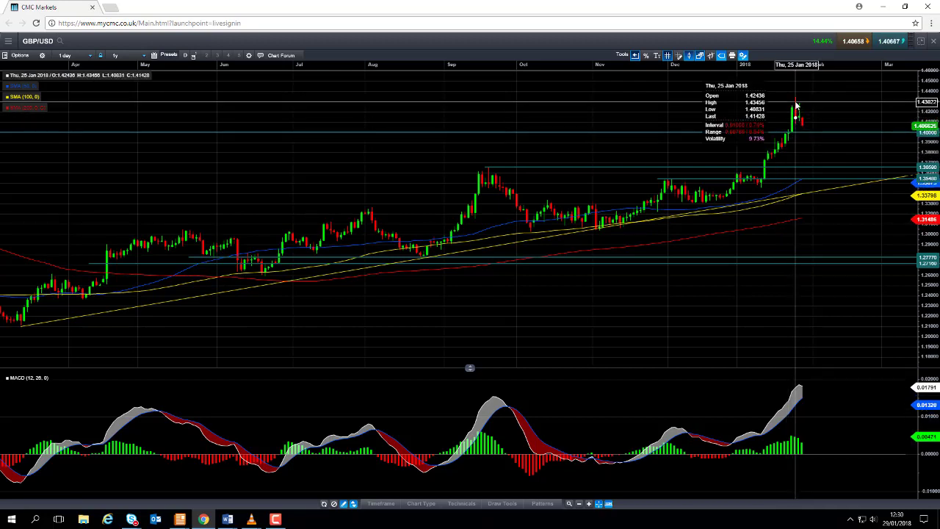